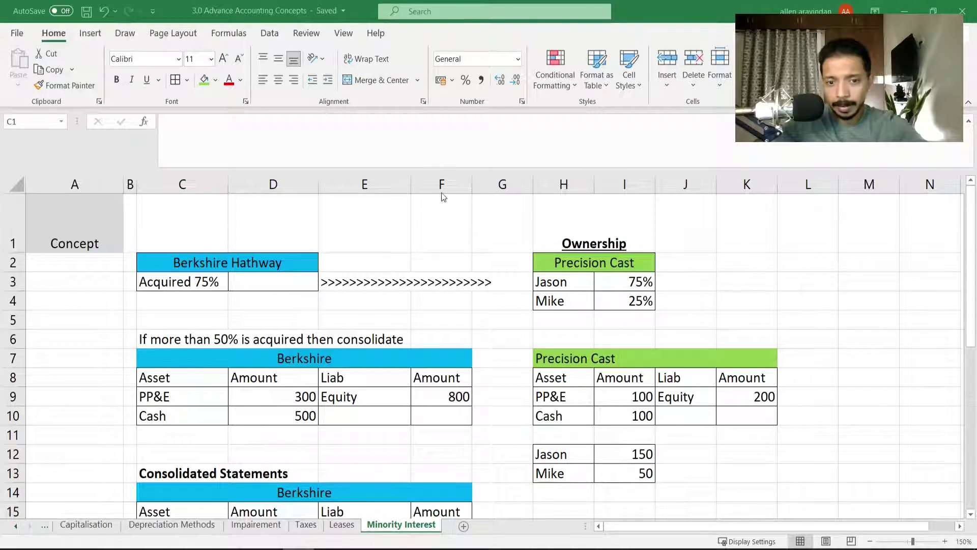
Review the ownership table, noting the majority owner's 75% share.
click(199, 282)
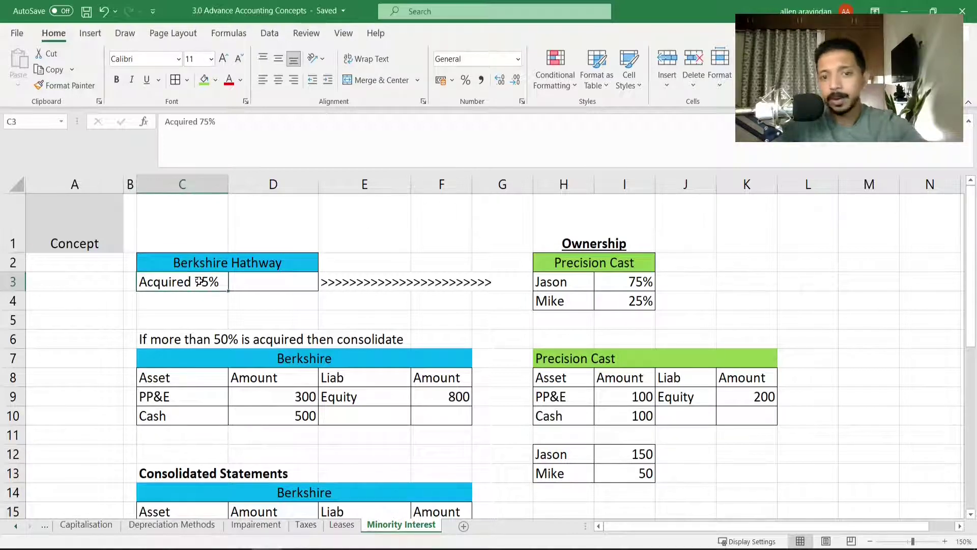
key(Right)
key(Right)
key(Right)
key(Right)
key(Right)
key(Right)
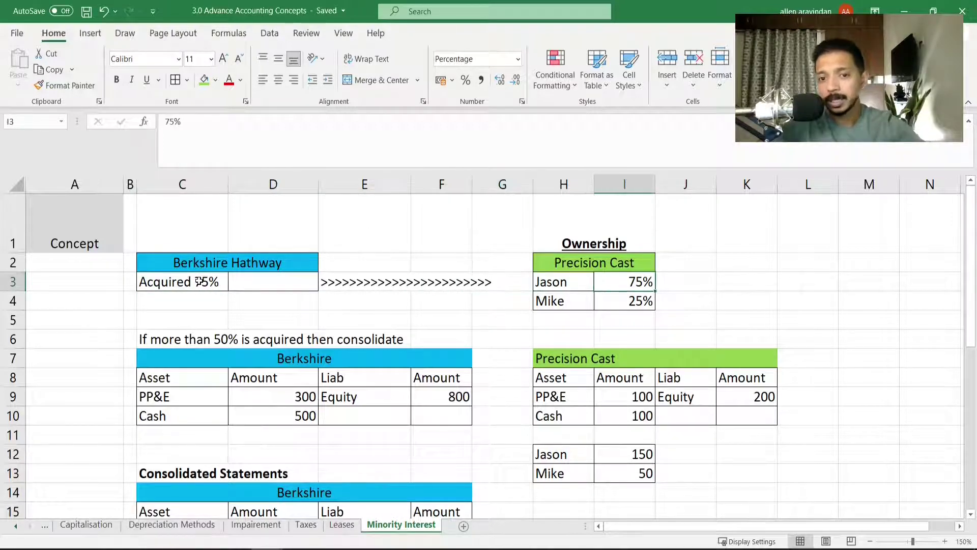
key(Left)
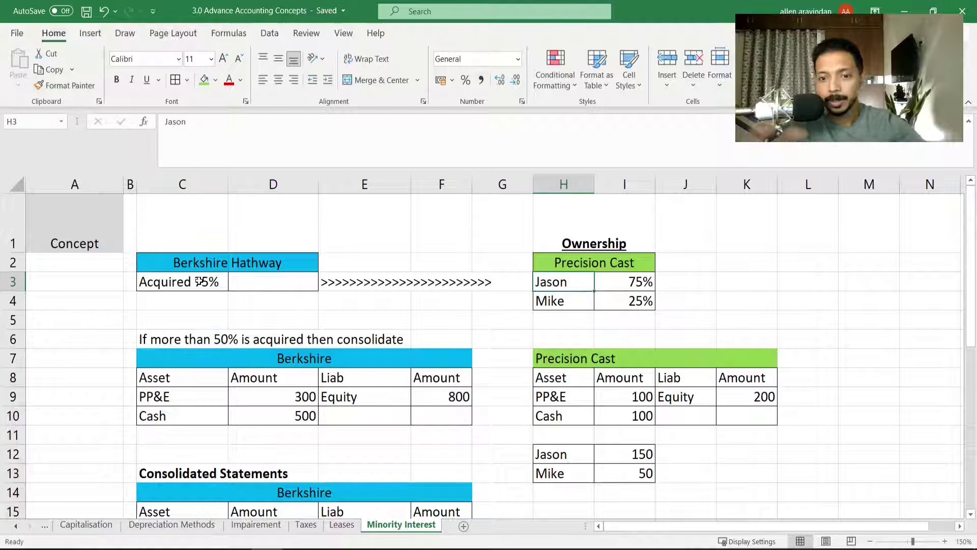
key(Right)
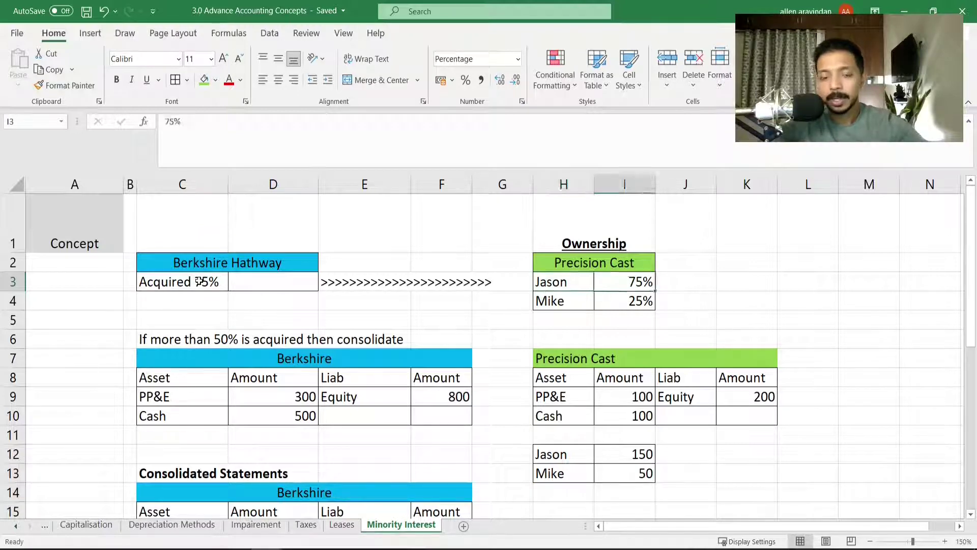
key(Left)
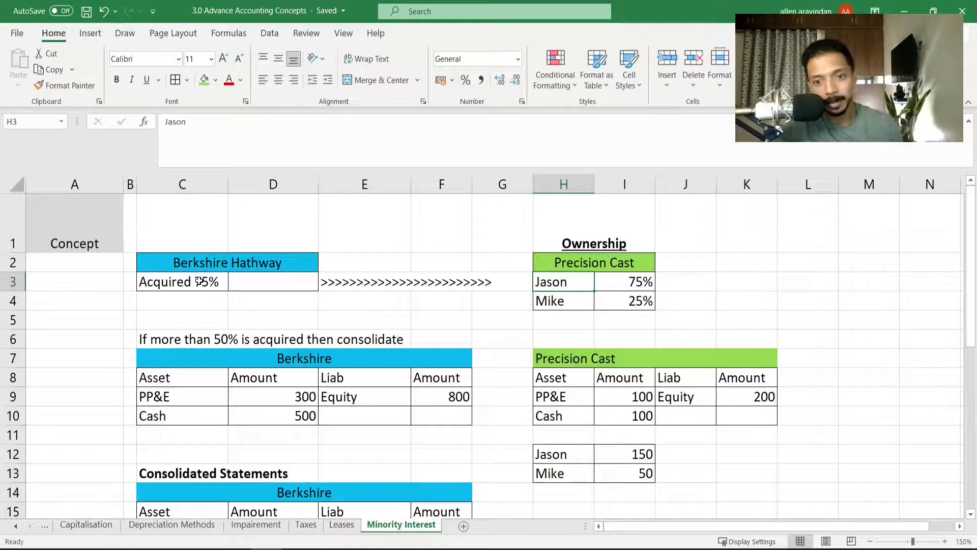
key(Down)
key(Down)
key(Right)
key(Left)
key(Down)
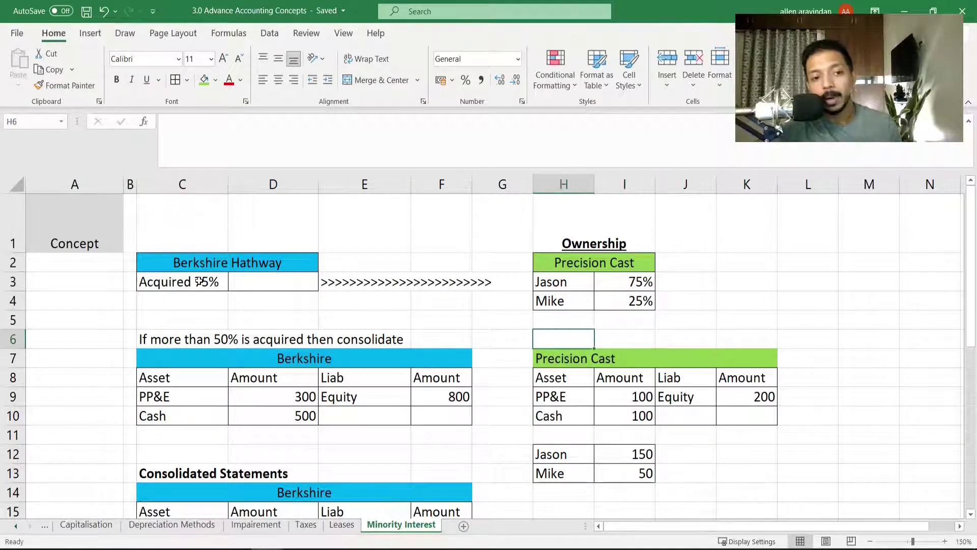
Review the consolidation note and the arrow row linking the companies.
key(Left)
key(Left)
key(Left)
key(Left)
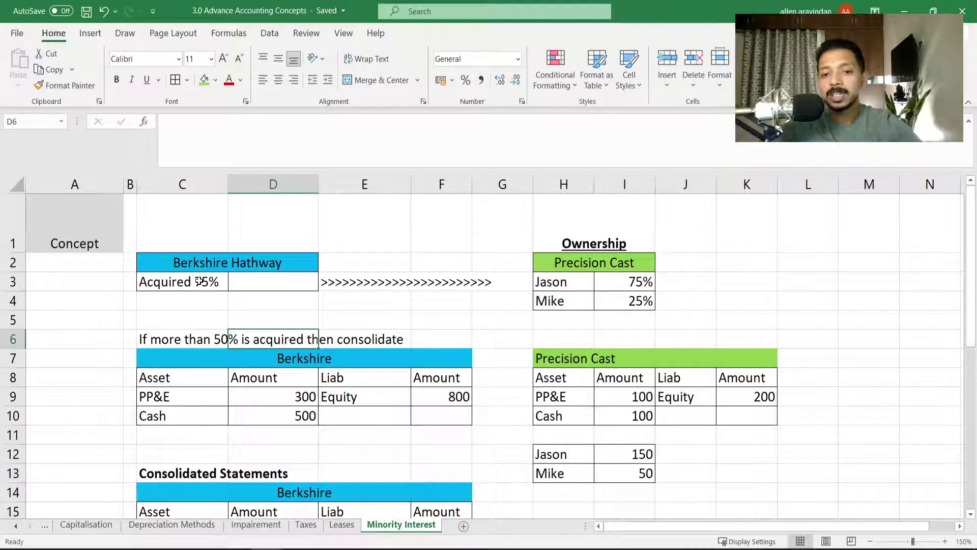
key(Right)
key(Right)
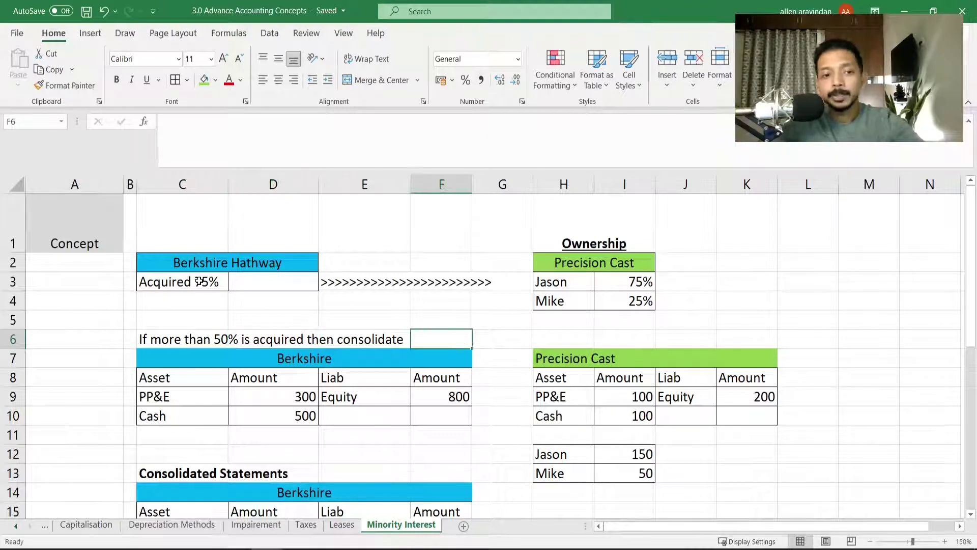
key(Left)
key(Left)
key(Up)
key(Up)
key(Up)
key(Right)
key(Right)
key(Right)
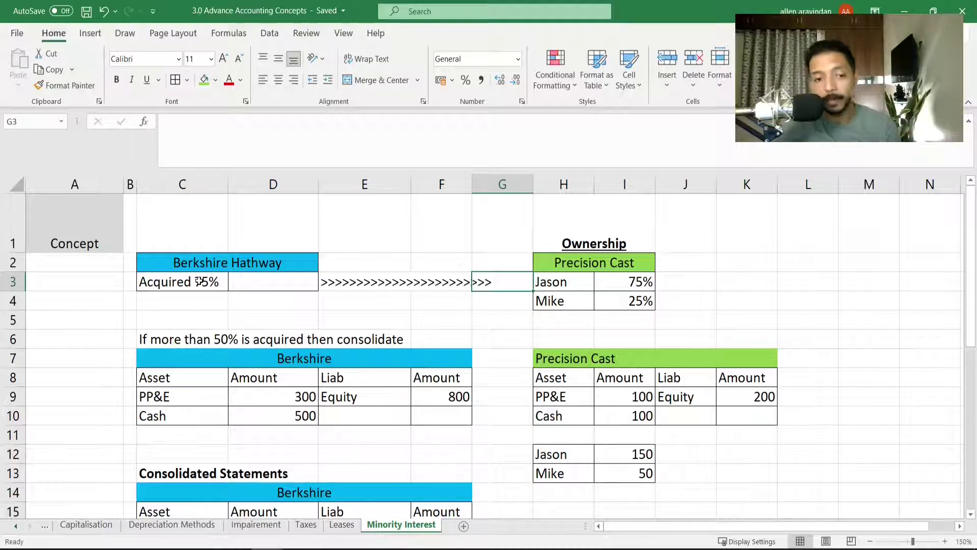
Review Berkshire's balance sheet figures: PP&E 300 and cash 500.
key(Down)
key(Down)
key(Down)
key(Down)
key(Down)
key(Down)
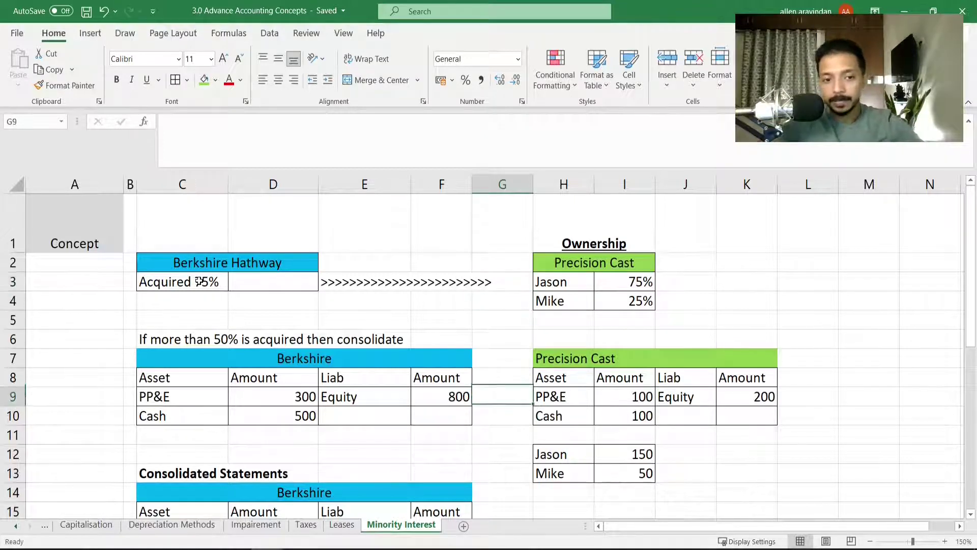
key(Left)
key(Left)
key(Left)
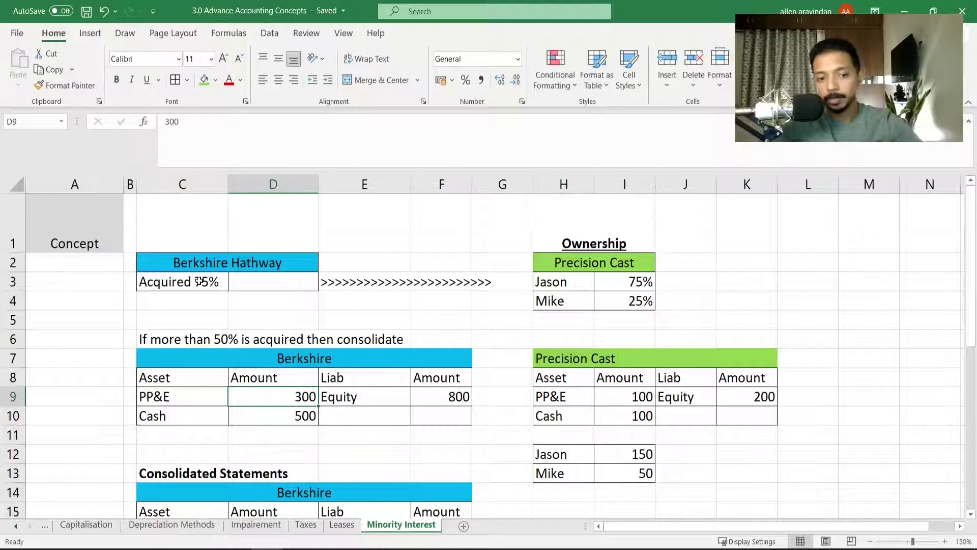
key(Up)
key(Up)
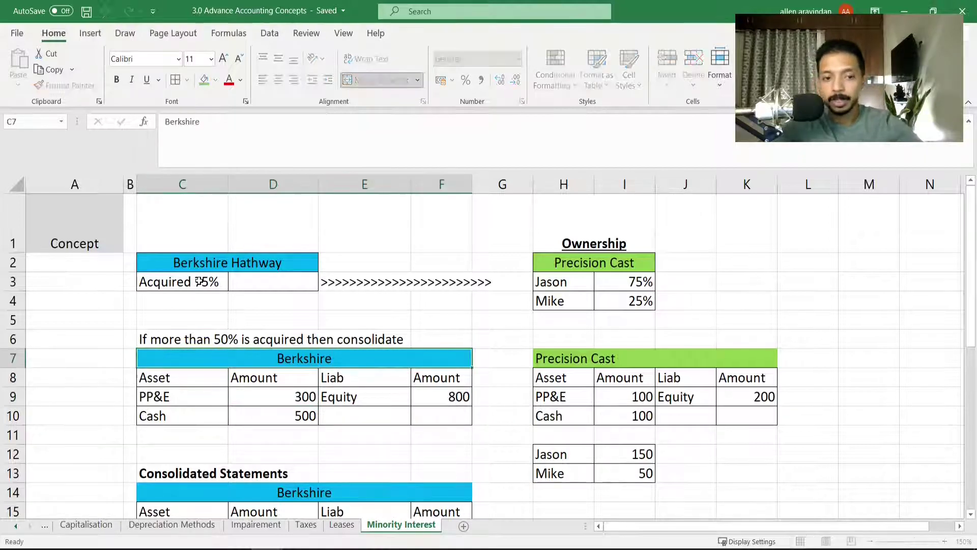
key(Down)
key(Down)
key(Right)
key(Left)
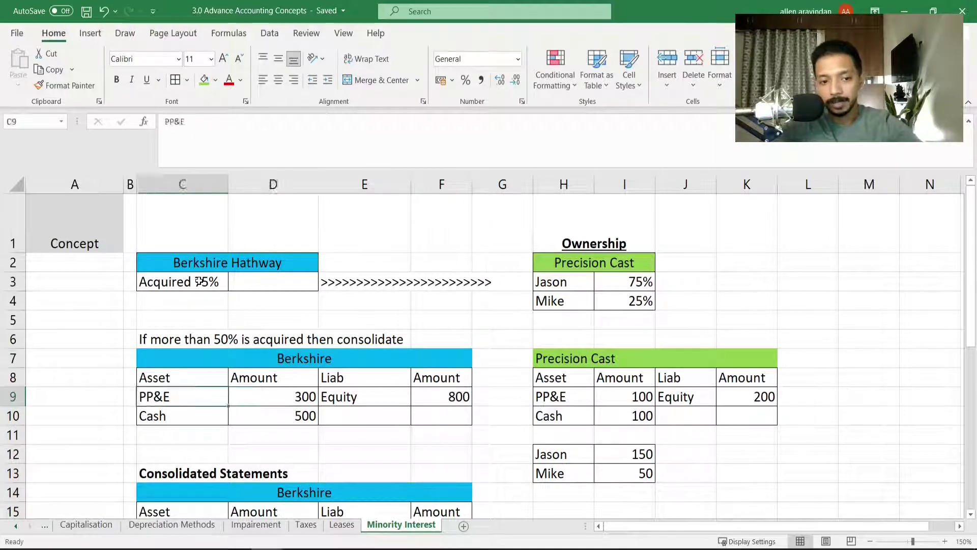
key(Right)
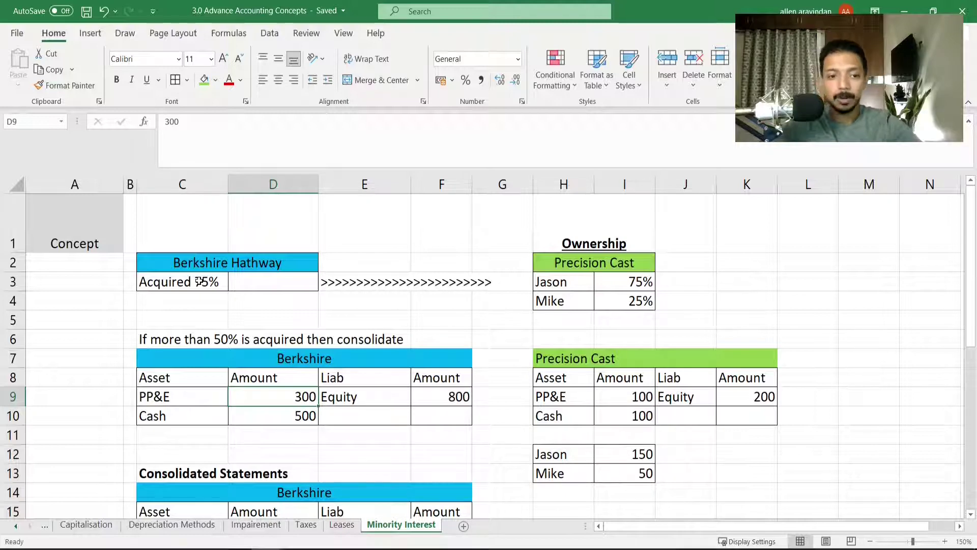
key(Down)
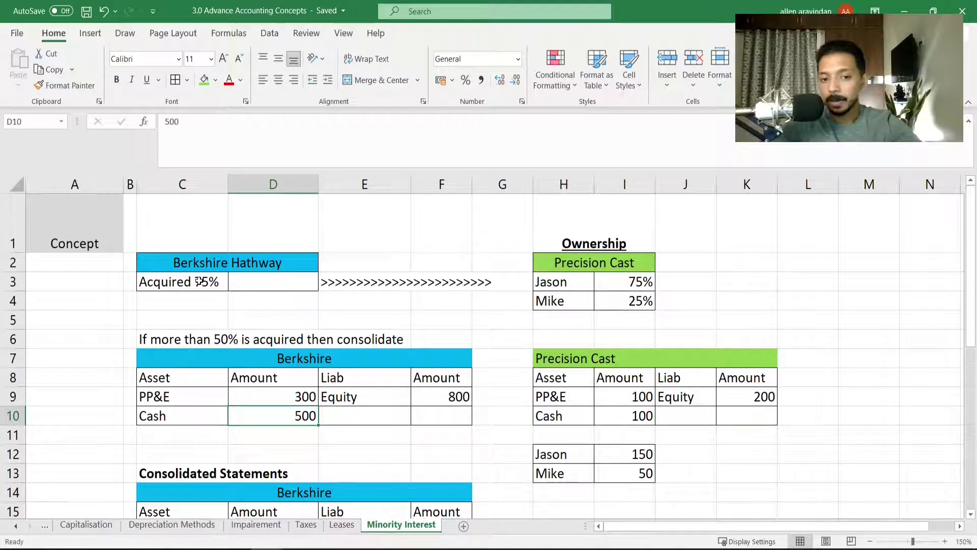
key(Right)
key(Right)
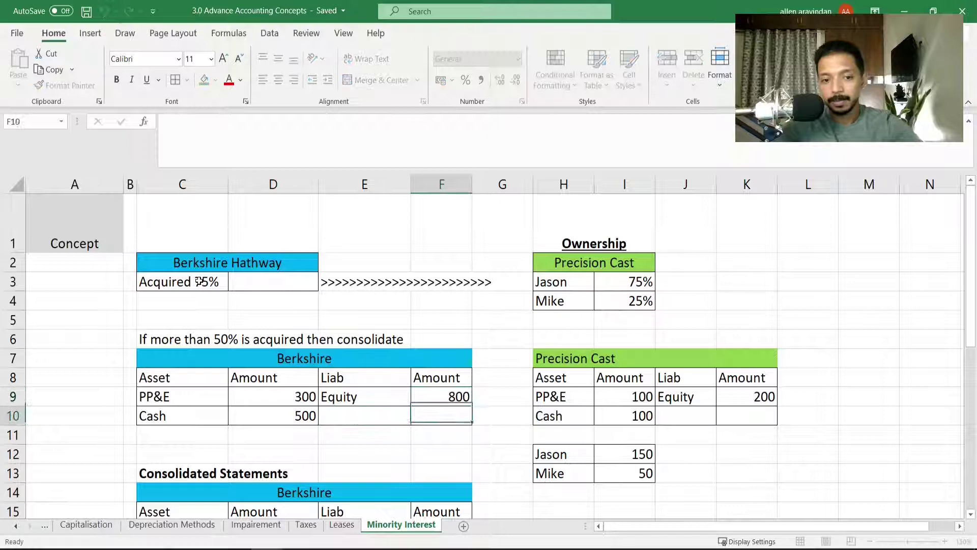
key(Down)
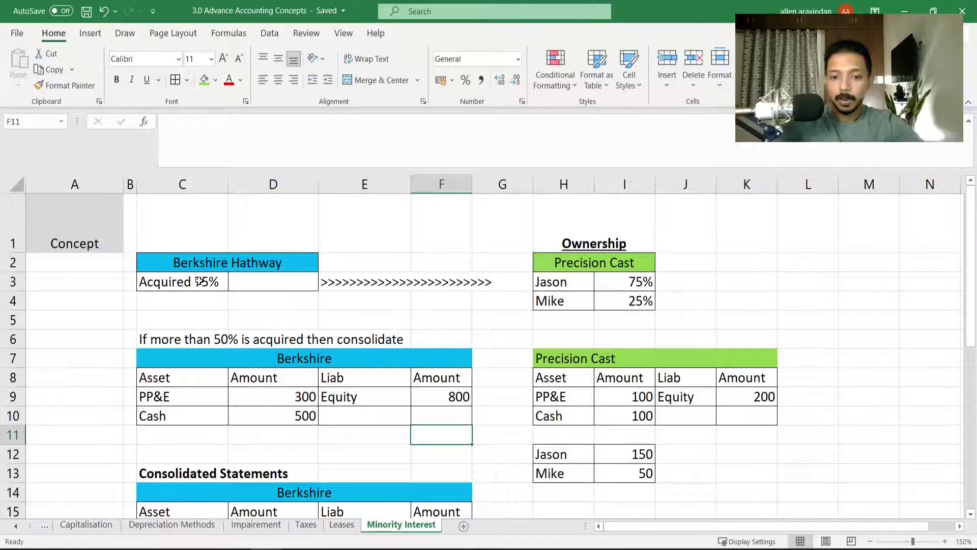
Total Berkshire's liabilities in F11 (800) and copy the SUM formula to D11 for assets.
text(=SUM()
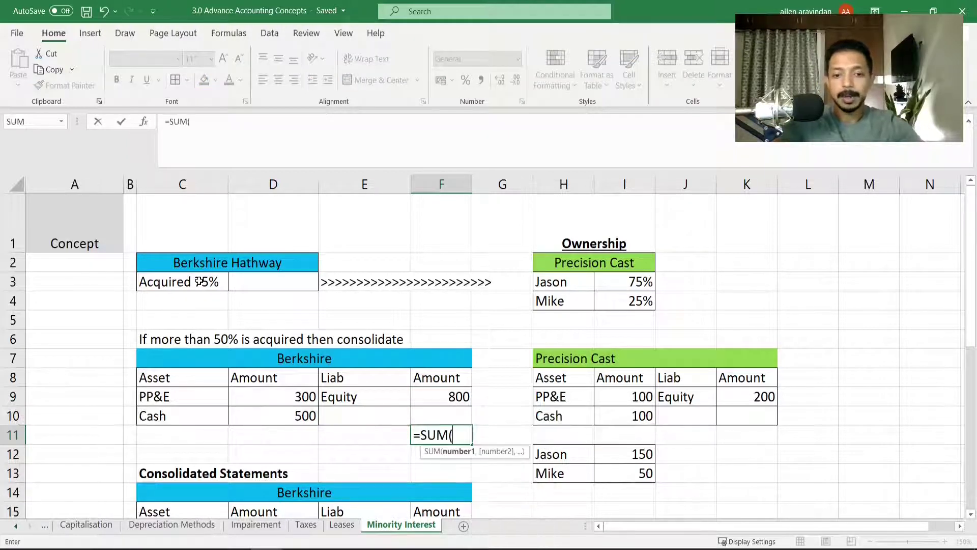
key(Up)
key(Up)
key(shift+Down)
key(ctrl+Return)
key(ctrl+c)
key(Left)
key(Left)
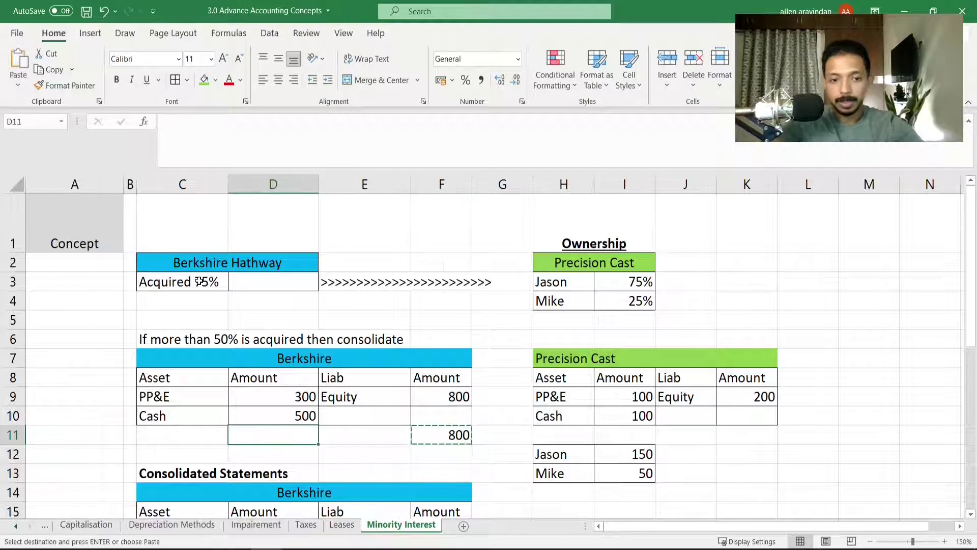
key(Return)
Check Precision Cast's figures: PP&E 100, cash 100 and equity 200.
key(Right)
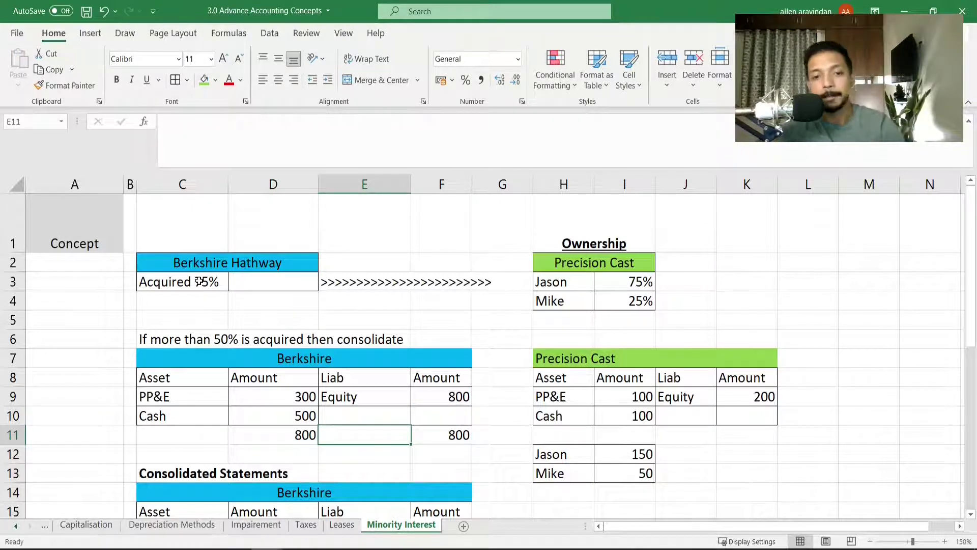
key(Right)
key(Right)
key(Right)
key(Right)
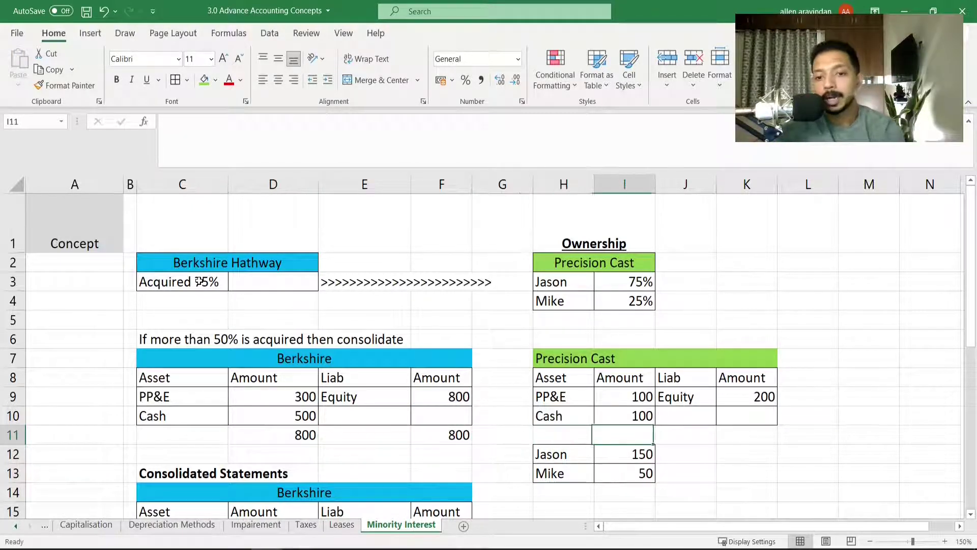
key(Right)
key(Up)
key(Up)
key(Left)
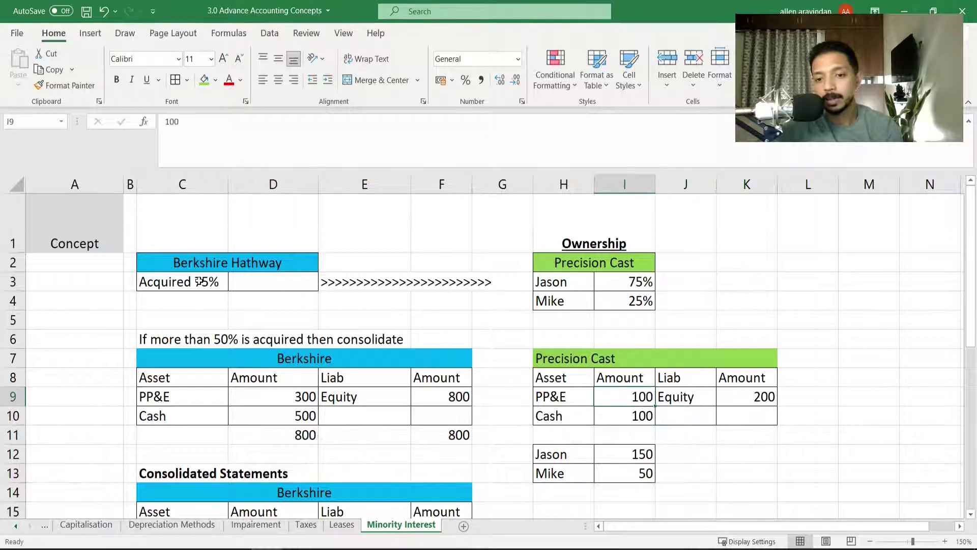
key(Down)
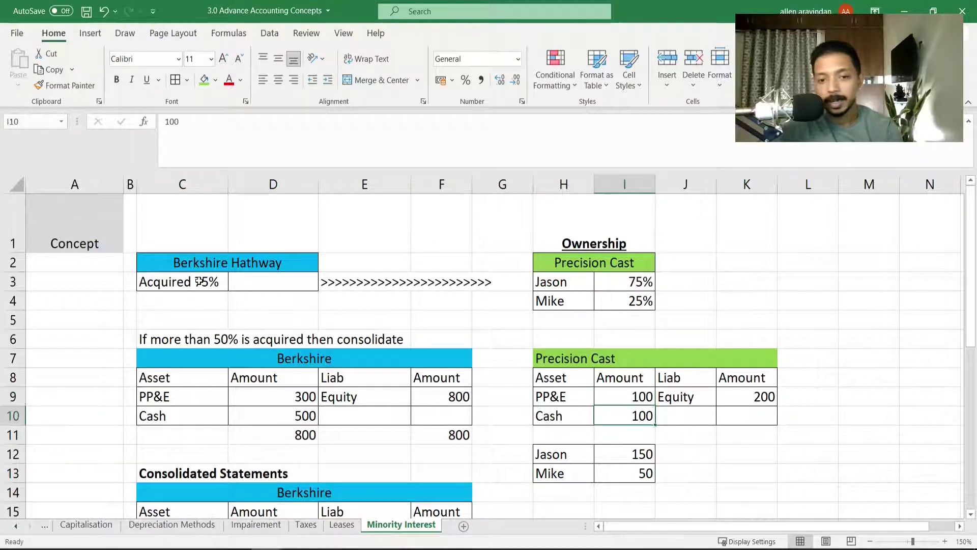
key(Up)
key(Right)
key(Right)
key(Down)
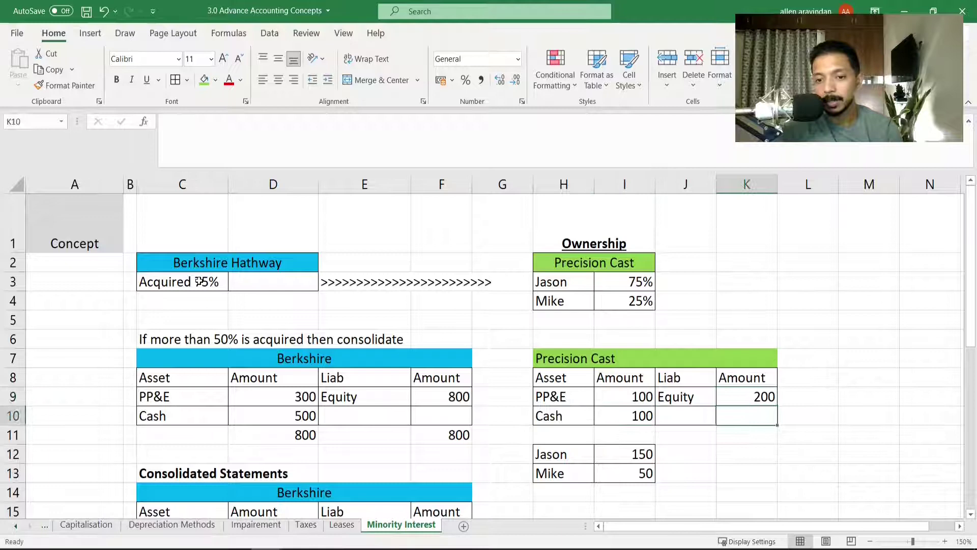
key(Down)
key(Left)
key(Left)
Sum I9:I10 in I11 for a 200 asset total and paste it into K11.
text(=SUM()
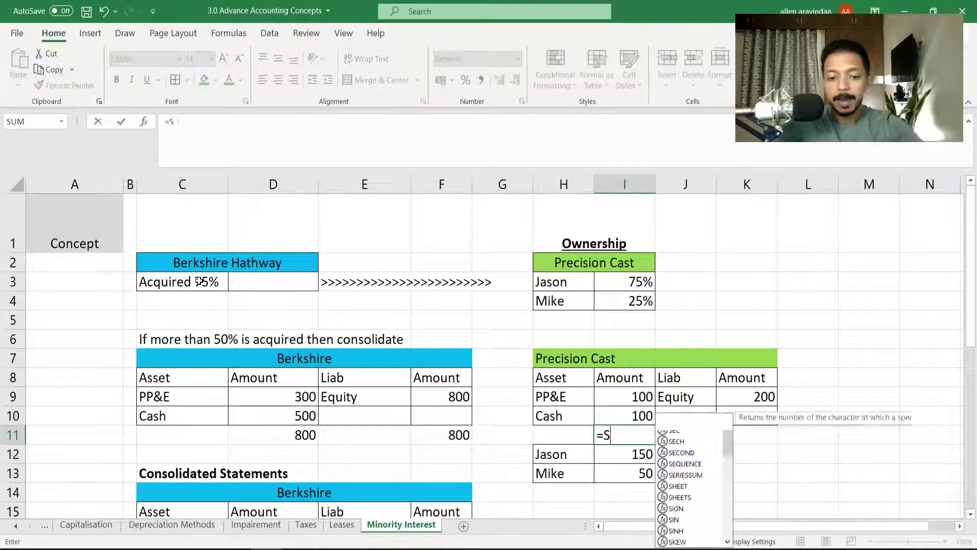
key(Up)
key(Up)
key(shift+Down)
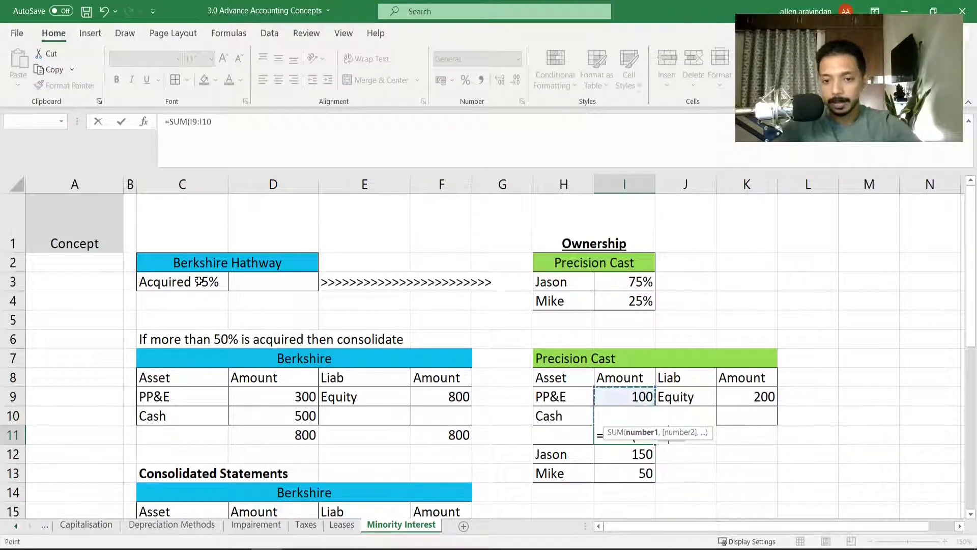
key(Return)
key(Up)
key(ctrl+c)
key(Right)
key(Right)
key(ctrl+v)
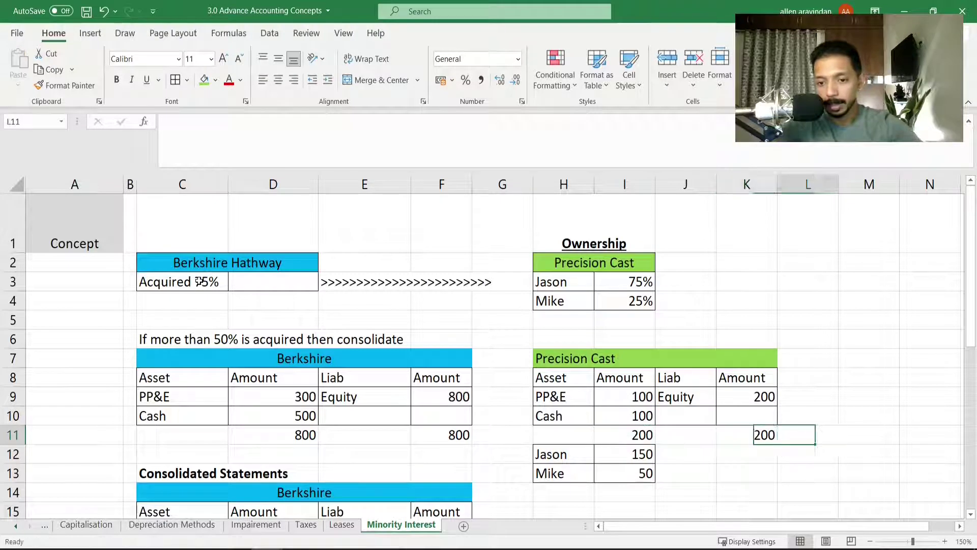
key(F2)
key(Escape)
Check the row 11 total formulas and return to the empty label cell H11.
key(Left)
key(Left)
key(F2)
key(Escape)
key(Left)
key(F2)
key(Escape)
key(Left)
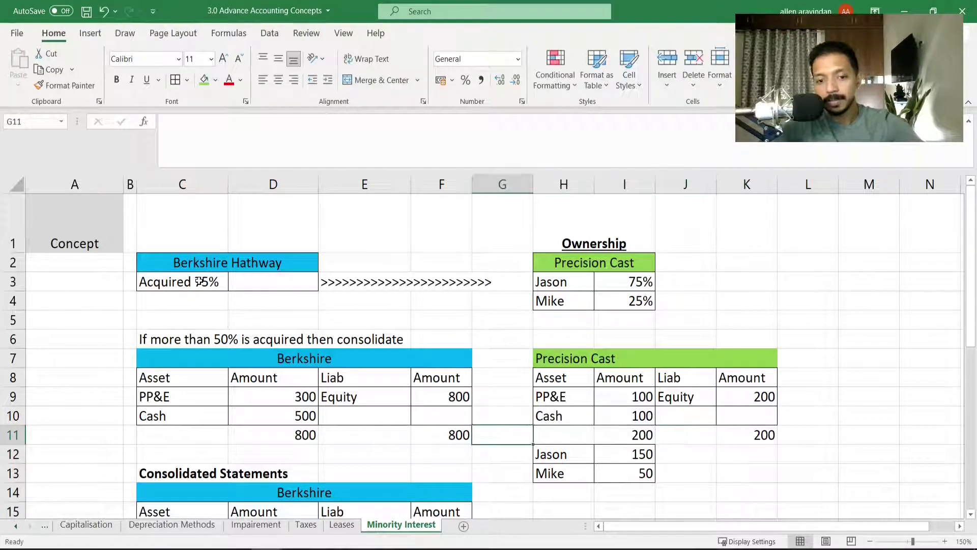
Enter the Total label in H11 and copy it to J11.
key(Right)
text(tOTAL)
key(ctrl+Return)
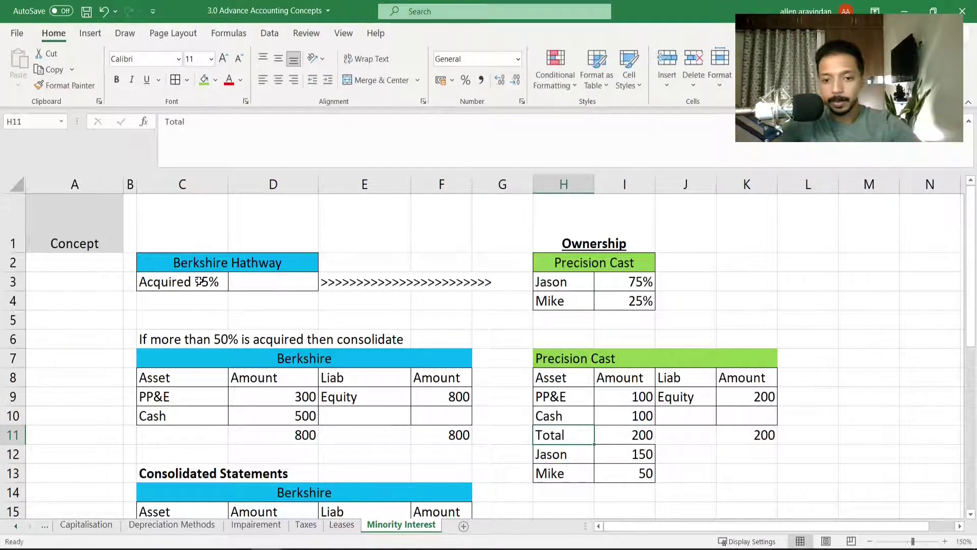
key(Right)
key(Left)
key(ctrl+c)
key(Right)
key(Right)
key(ctrl+v)
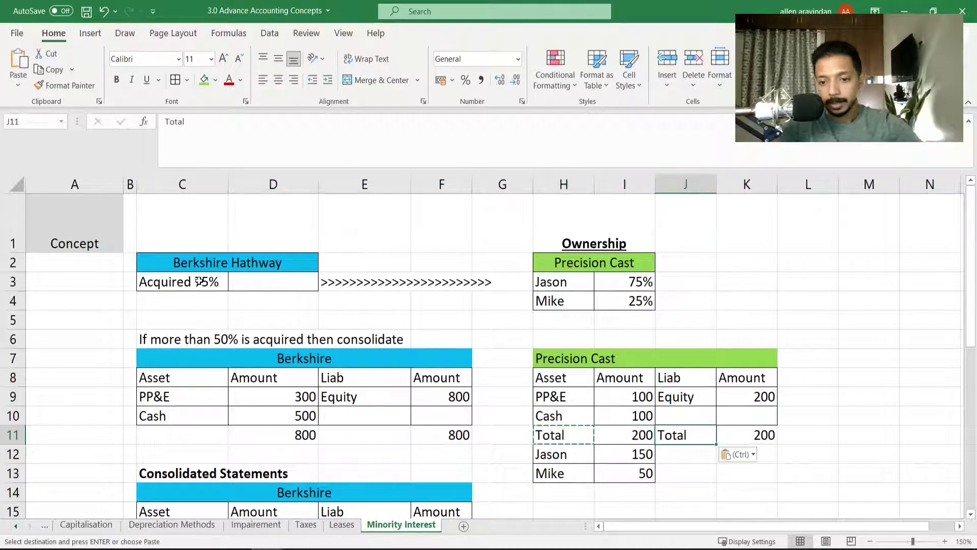
key(Escape)
key(Right)
key(Left)
key(Left)
key(Left)
Insert blank cells above the Jason and Mike rows, shifting cells down.
key(Down)
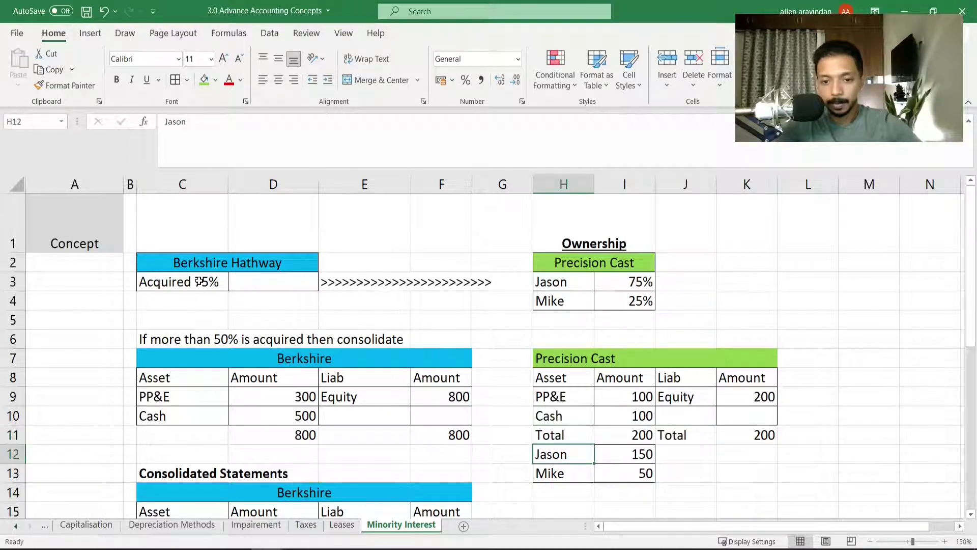
key(shift+Right)
key(shift+Right)
key(shift+Right)
key(ctrl+shift+plus)
key(Return)
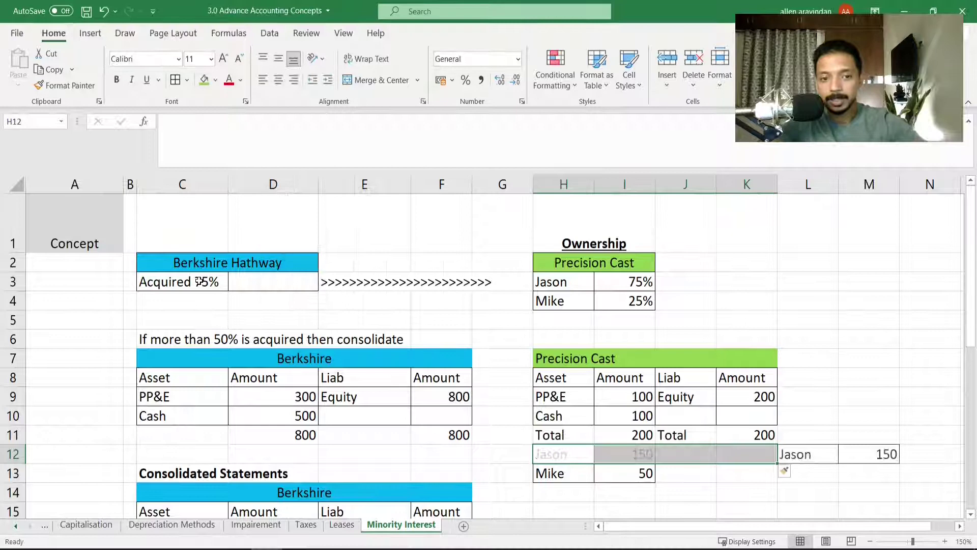
key(Right)
key(ctrl+z)
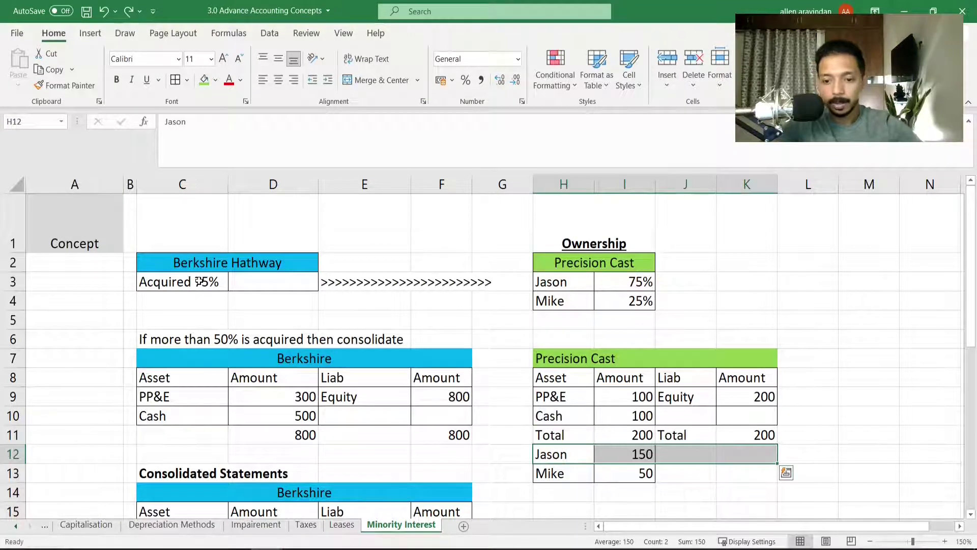
key(shift+Right)
key(ctrl+shift+plus)
key(Down)
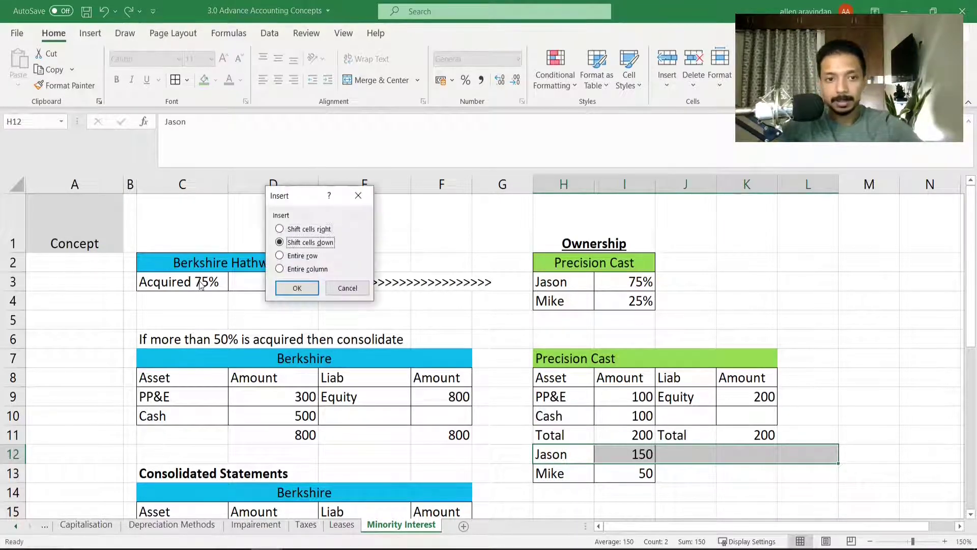
key(Return)
Label Berkshire's total row cells C11 and E11 as Total.
key(Up)
key(Down)
key(Down)
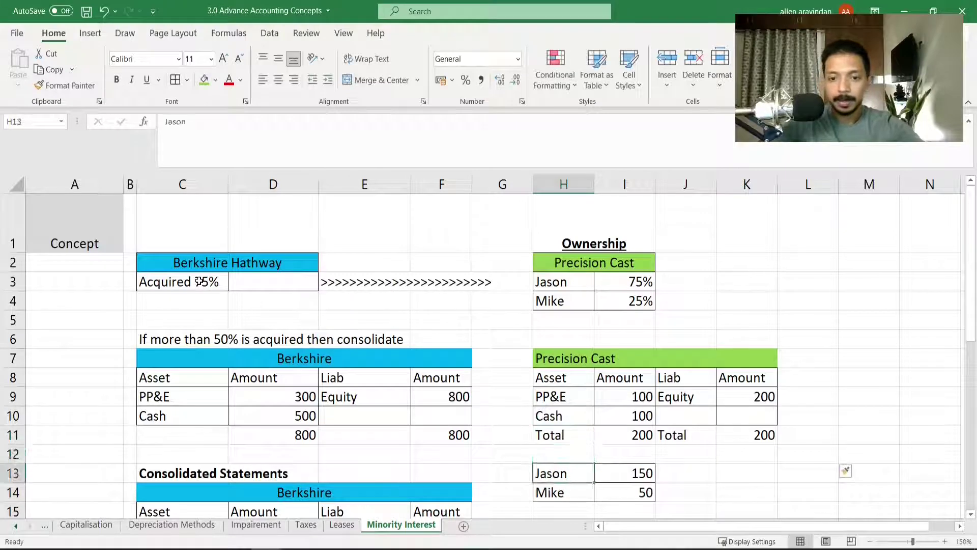
key(Up)
key(Up)
key(shift+Right)
key(shift+Right)
key(shift+Right)
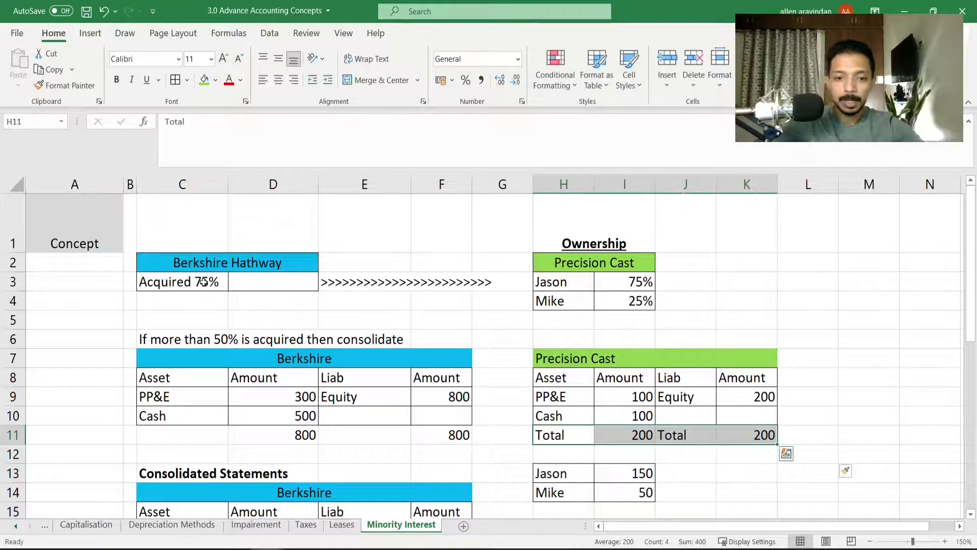
click(170, 435)
text(Total)
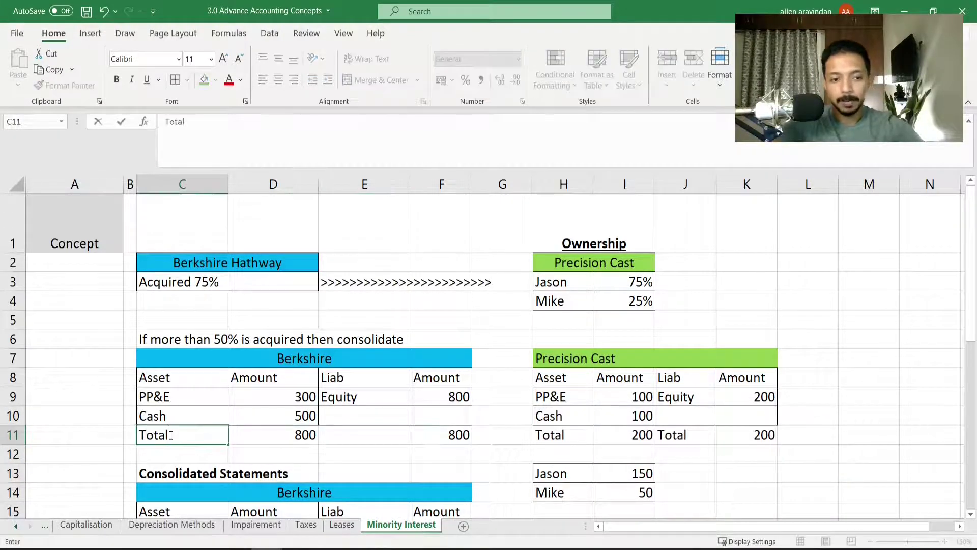
key(Return)
key(Up)
key(Right)
key(Right)
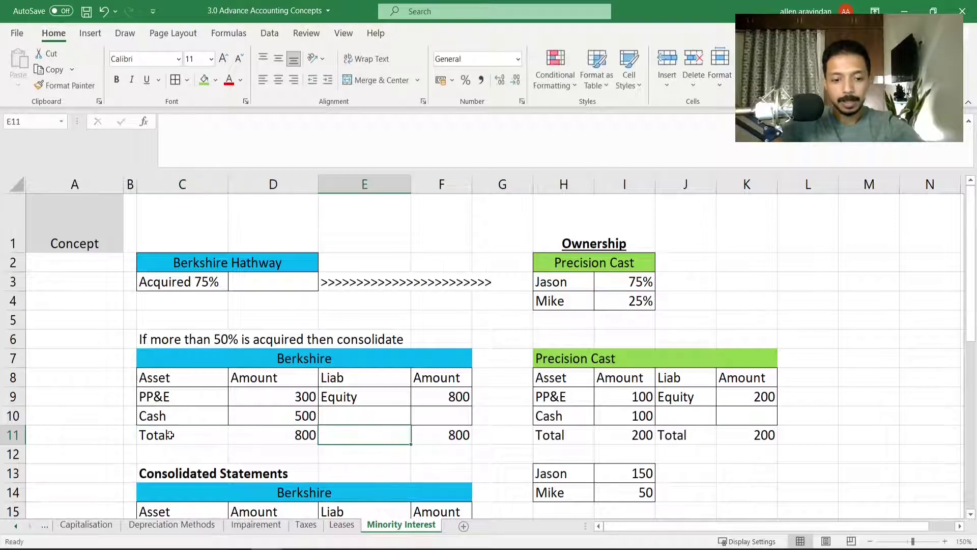
text(Total)
key(Return)
Select the Berkshire and Precision Cast total rows and try Quick Analysis, then dismiss it.
click(171, 435)
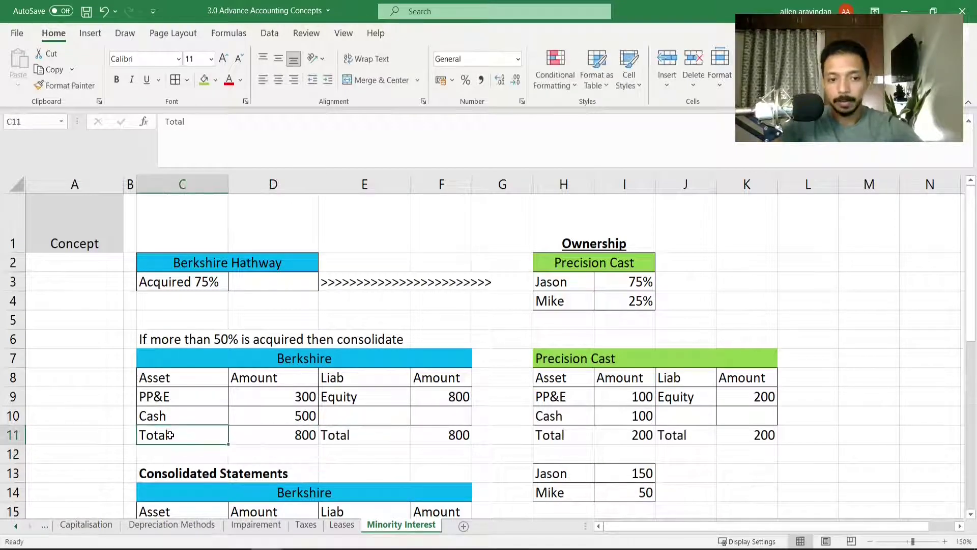
key(shift+Right)
key(shift+Right)
key(shift+Right)
key(ctrl+q)
key(Escape)
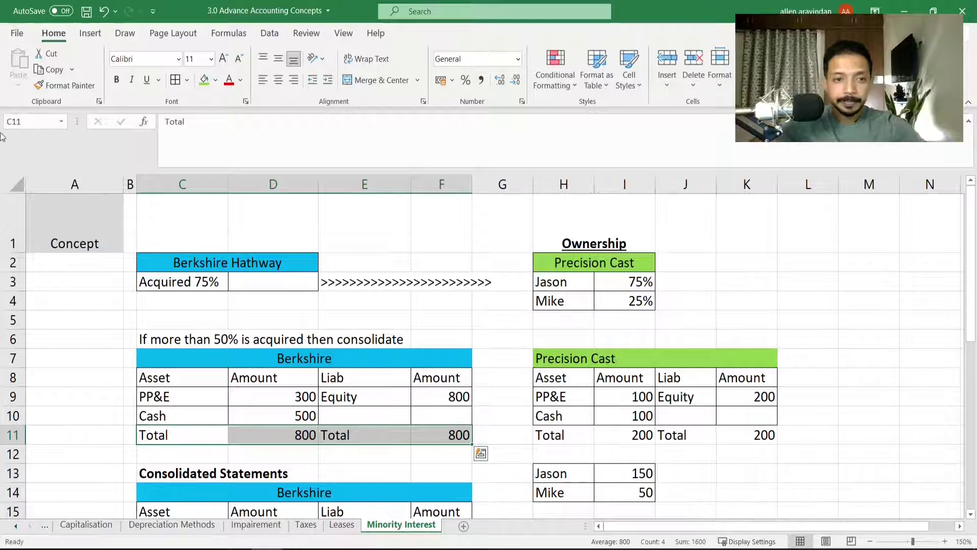
click(554, 435)
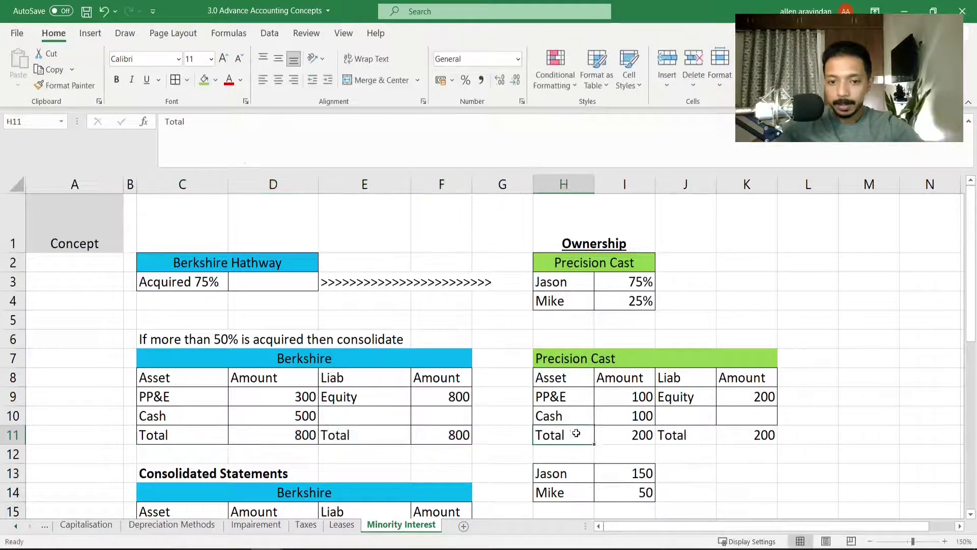
key(shift+Right)
key(shift+Right)
key(shift+Right)
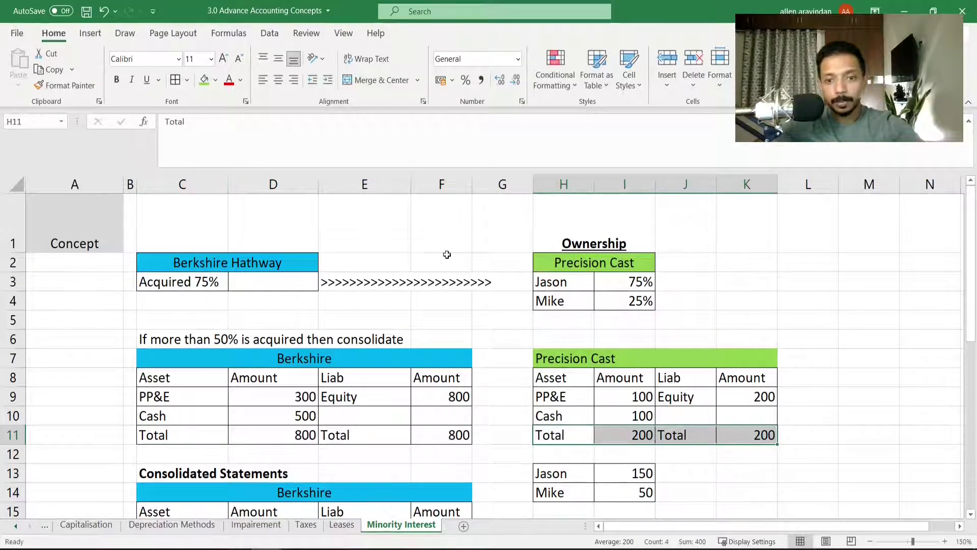
click(509, 408)
click(446, 401)
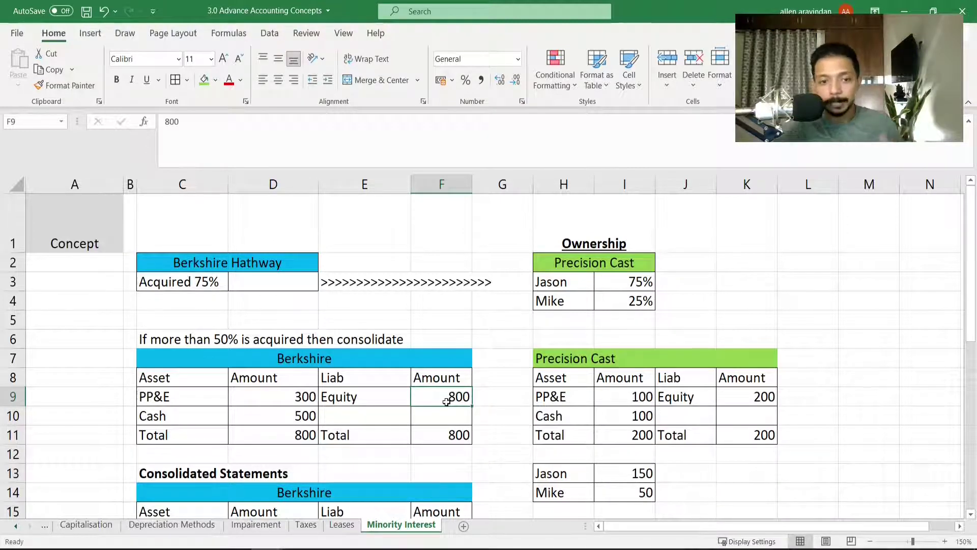
Change D9 to the formula =300+I9, giving consolidated PP&E of 400.
key(Left)
key(Left)
key(F2)
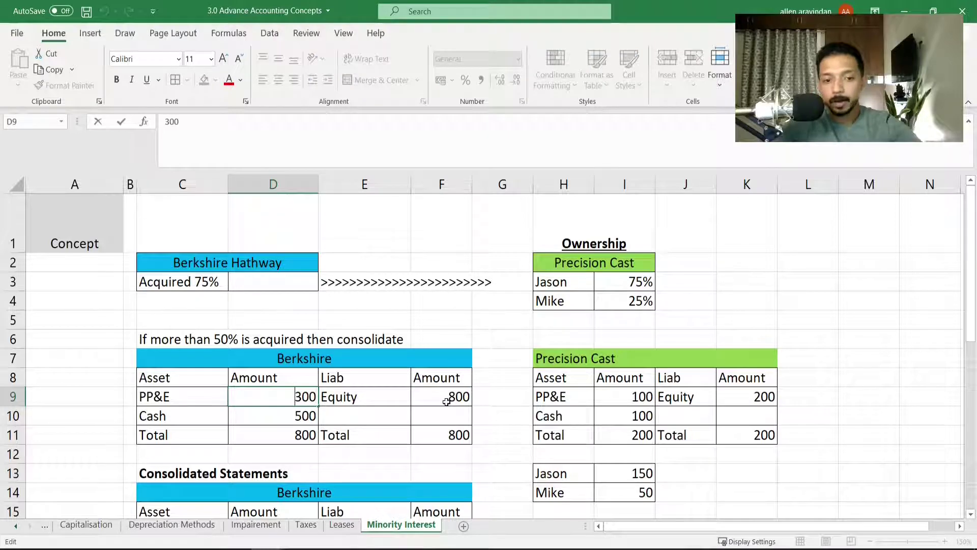
key(Home)
text(=300)
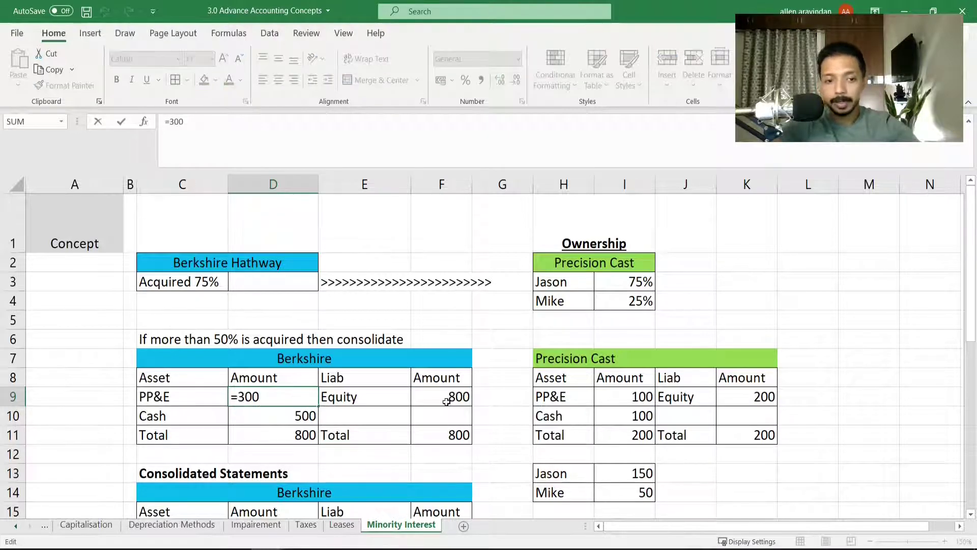
text(+)
key(Right)
key(Right)
key(Right)
key(Right)
key(Right)
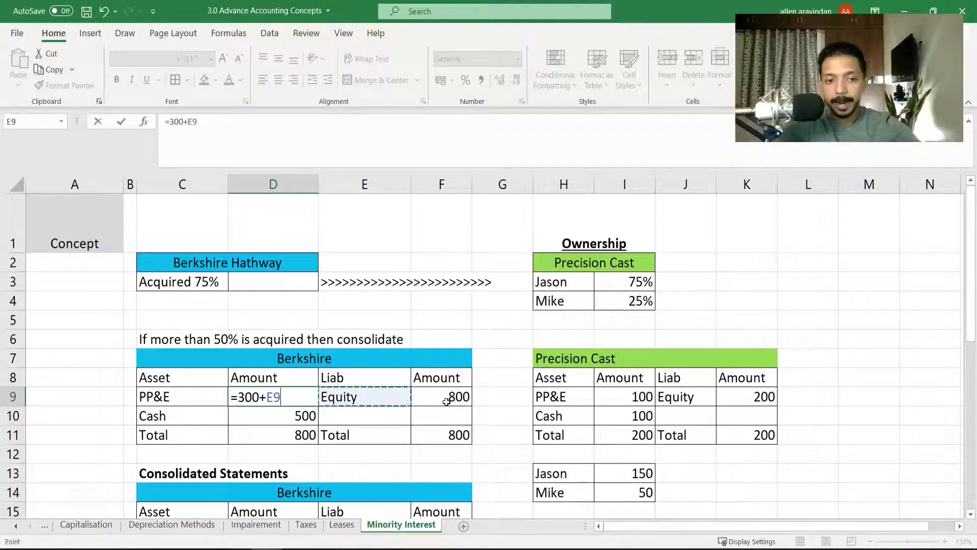
key(Return)
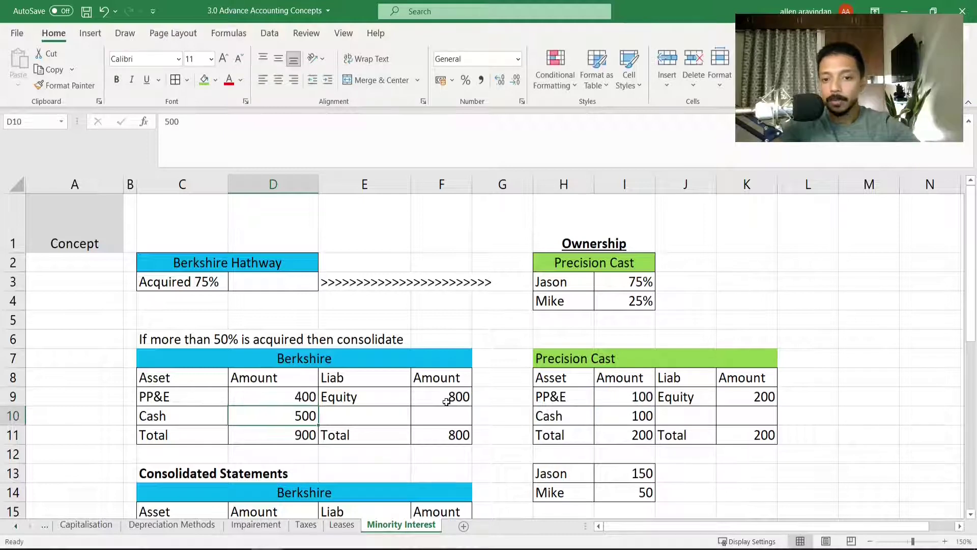
Inspect Berkshire's equity F9 and cash D10 amounts, leaving them unchanged.
key(Right)
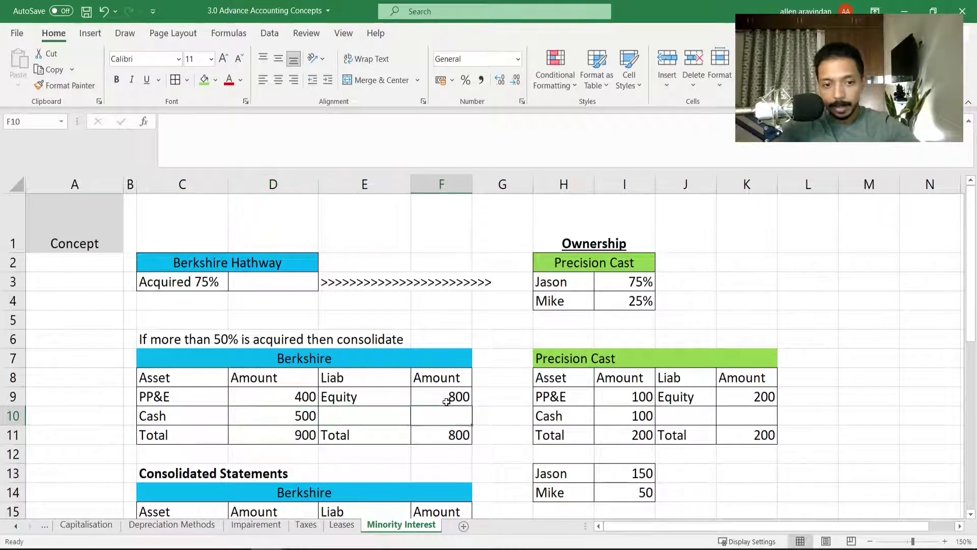
key(Right)
key(Up)
key(F2)
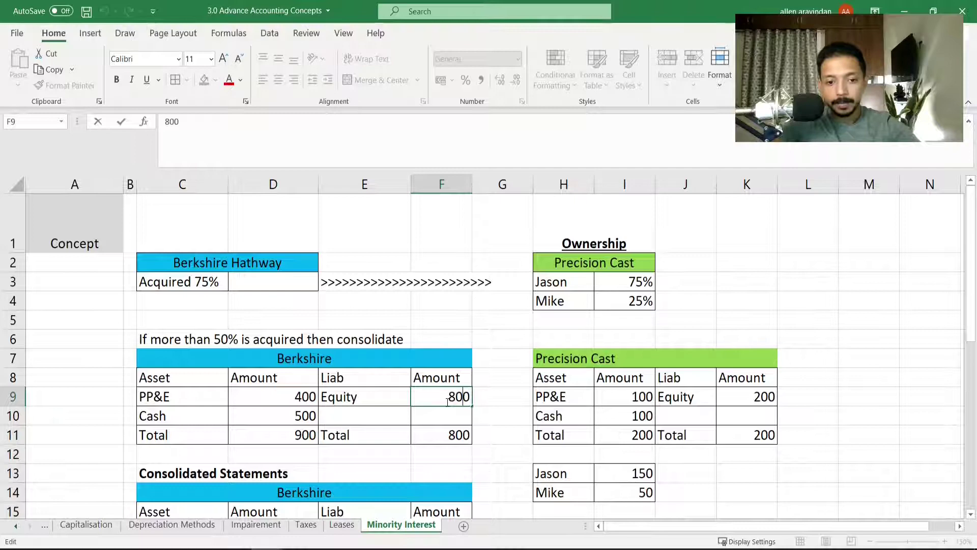
key(Escape)
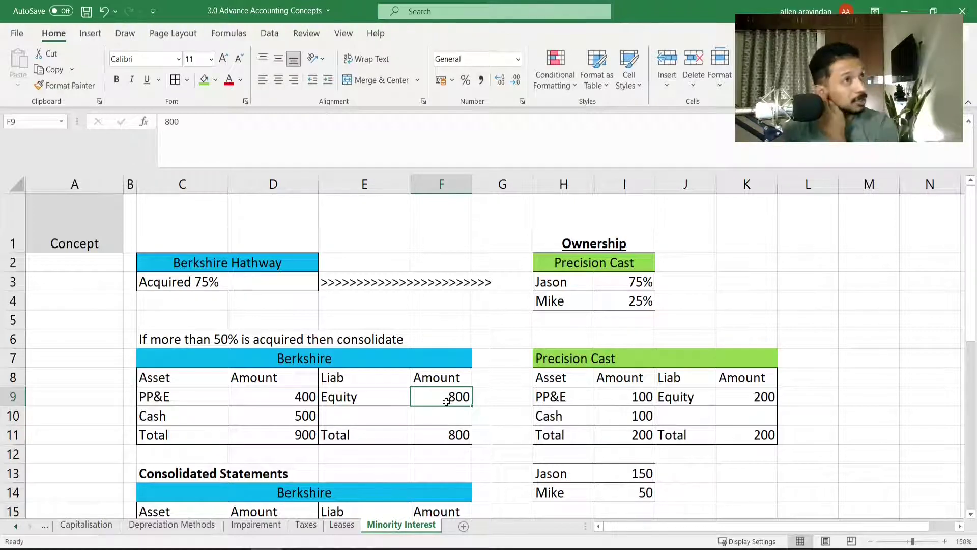
key(Left)
key(Right)
key(Right)
key(Right)
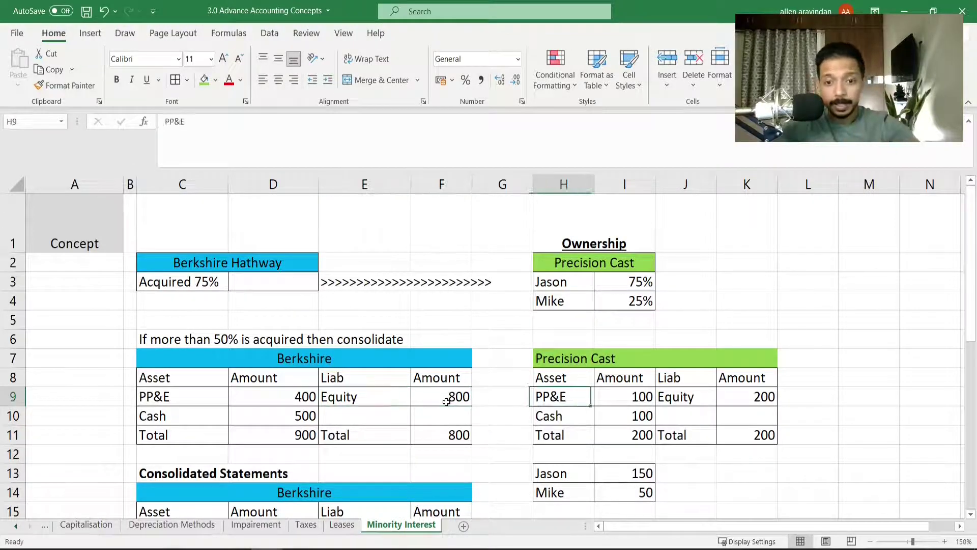
key(Left)
key(Left)
key(Left)
key(Left)
key(Down)
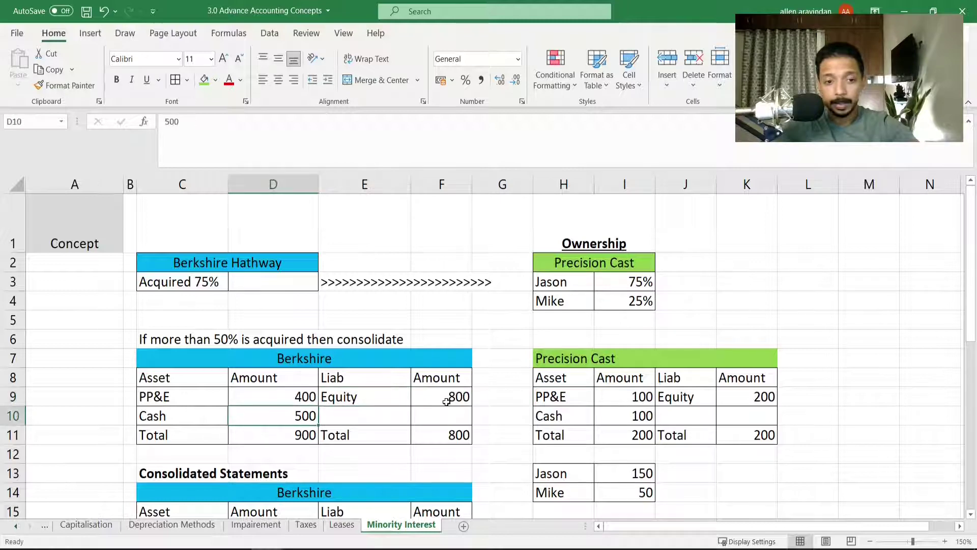
key(F2)
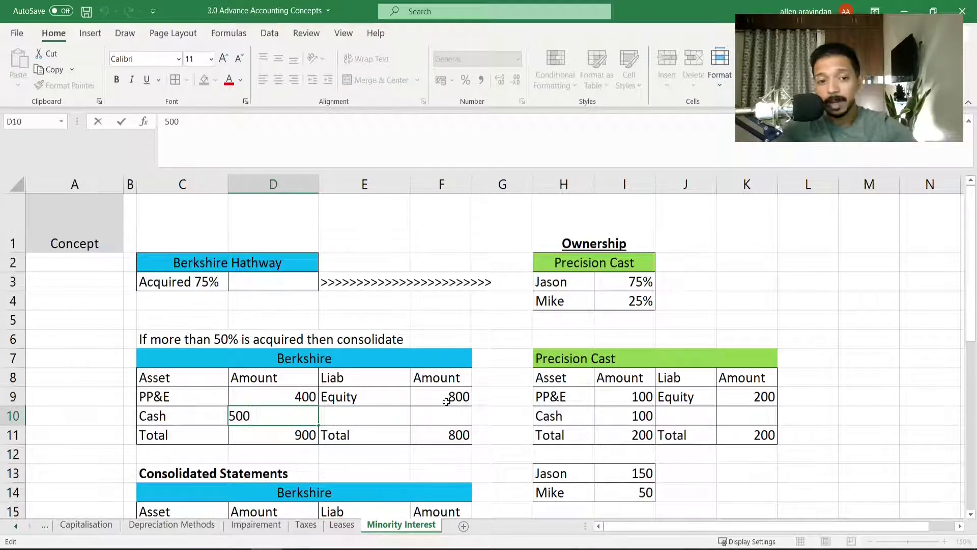
key(Tab)
key(Right)
key(Right)
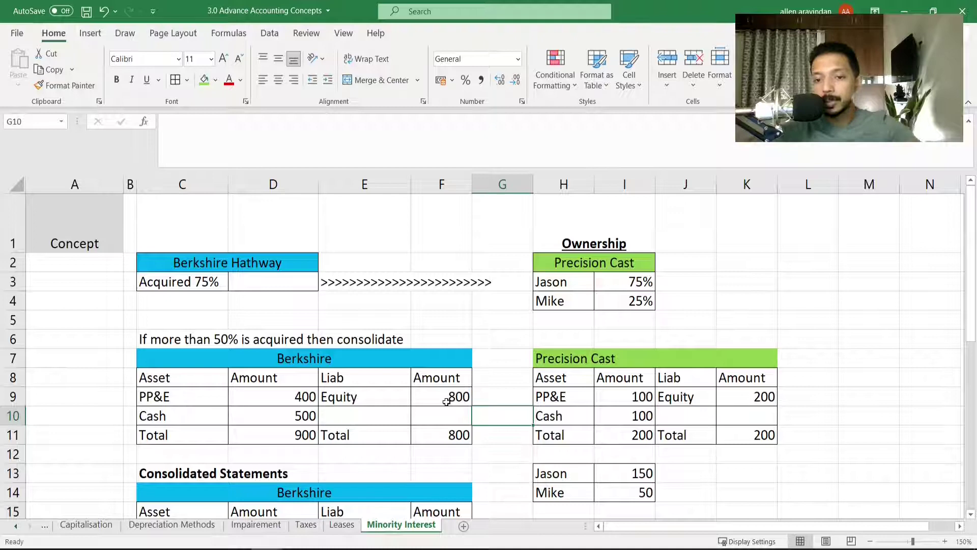
Enter 200 as Precision Cast's equity amount in K9.
key(Right)
key(Right)
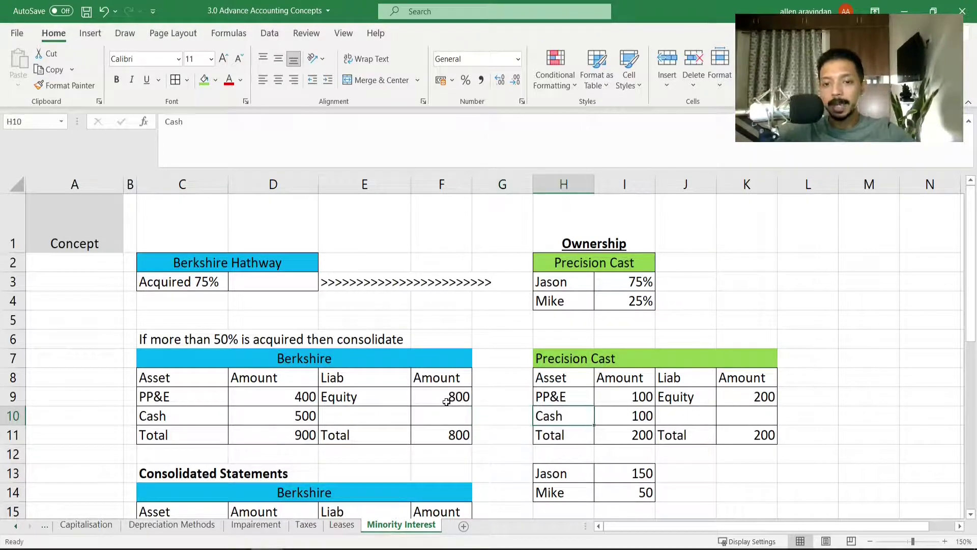
key(Right)
key(Right)
key(Up)
text(200)
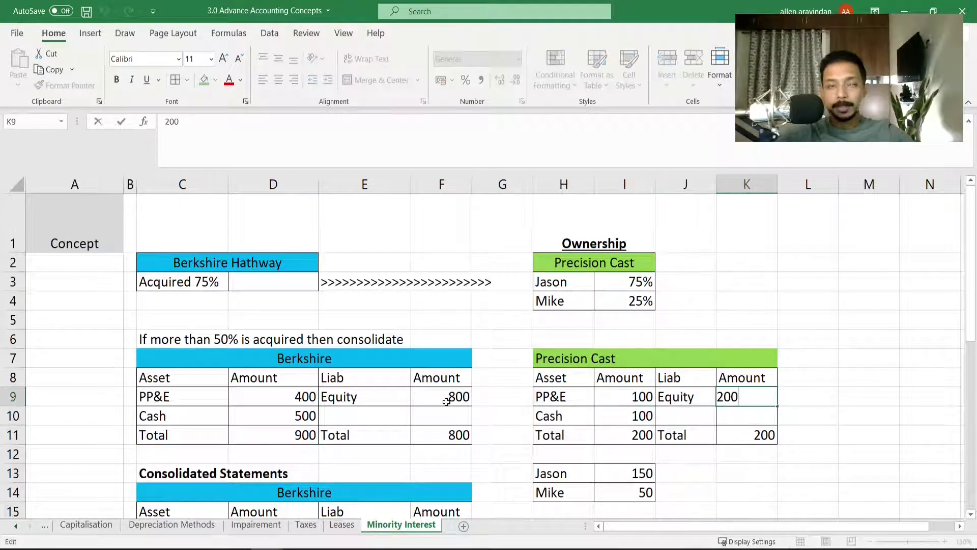
key(ctrl+Return)
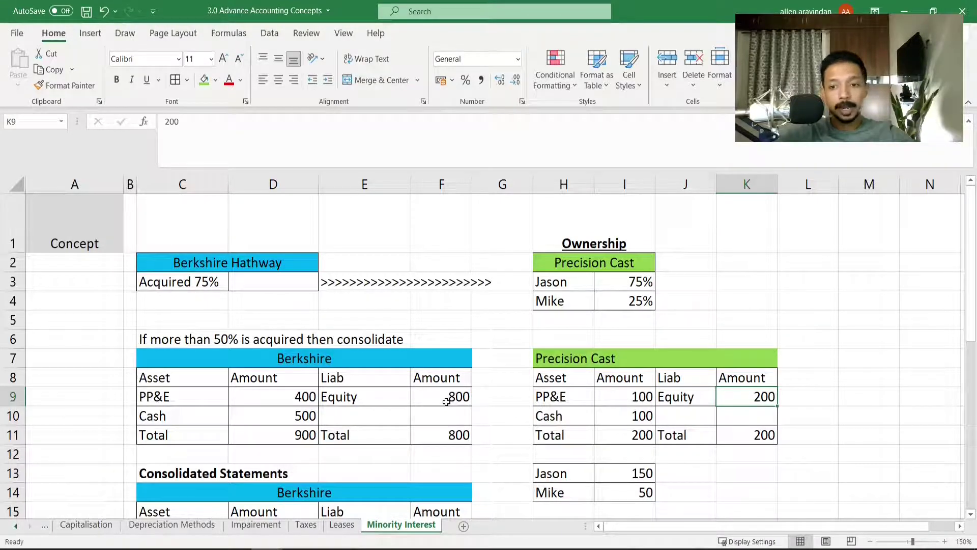
key(F2)
key(Return)
key(Down)
key(Down)
key(Down)
key(Left)
key(Left)
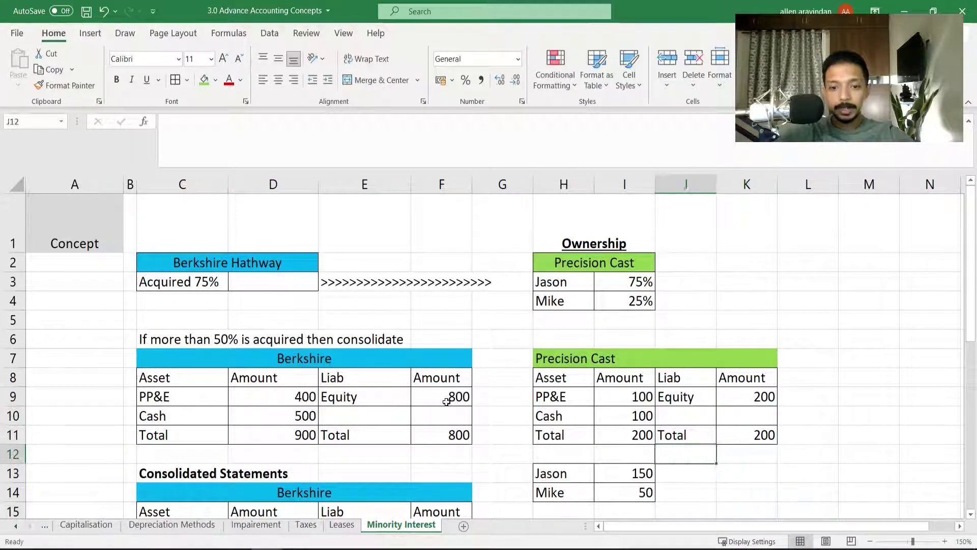
Enter the majority owner's share =$K$9*I3 (150) and convert Berkshire's cash of 500 into a formula.
text(=$K$9*I3)
key(Return)
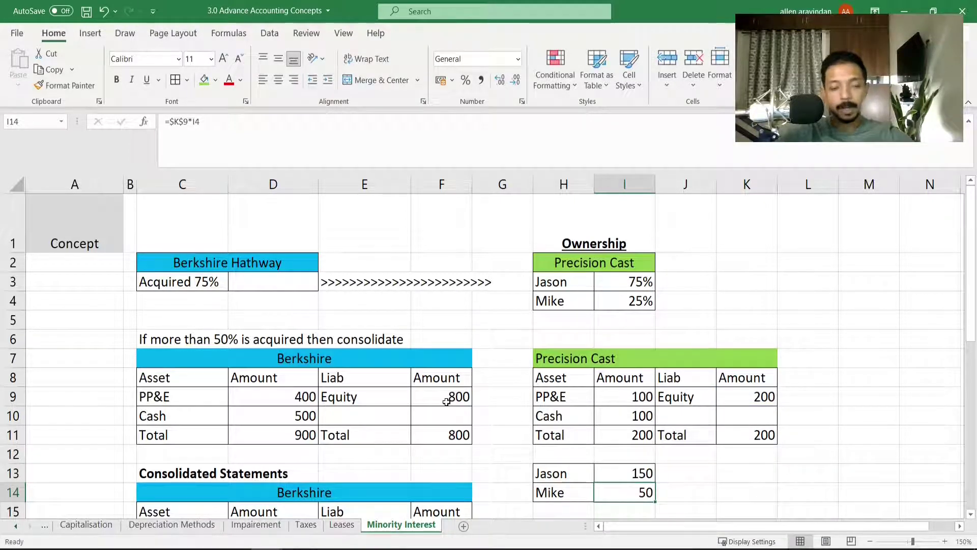
key(Left)
key(Left)
key(Left)
key(Left)
key(Left)
key(Up)
key(Up)
key(Up)
key(Right)
key(Right)
key(Right)
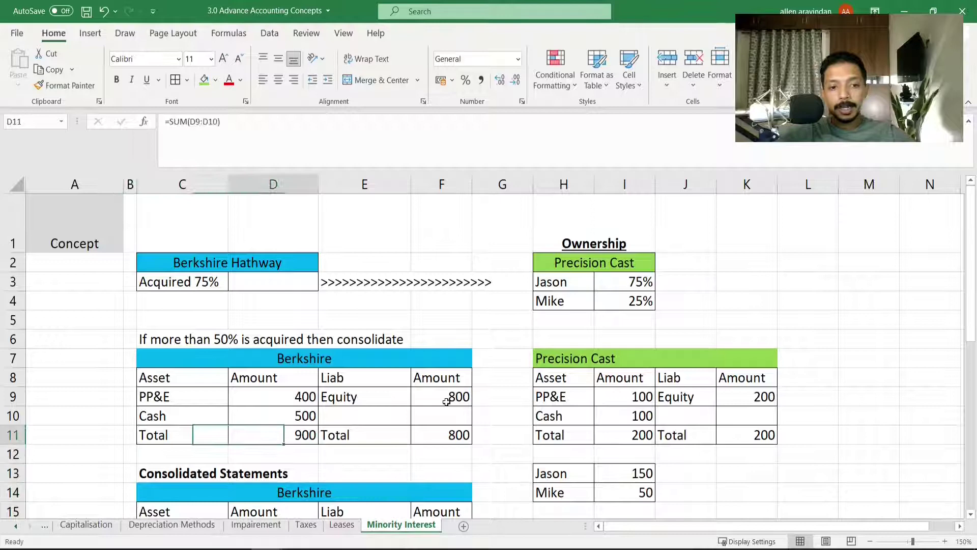
Change Berkshire's cash in D10 to =500-I13+I10, giving 450 and total assets of 850.
key(Up)
key(F2)
key(Home)
text(=)
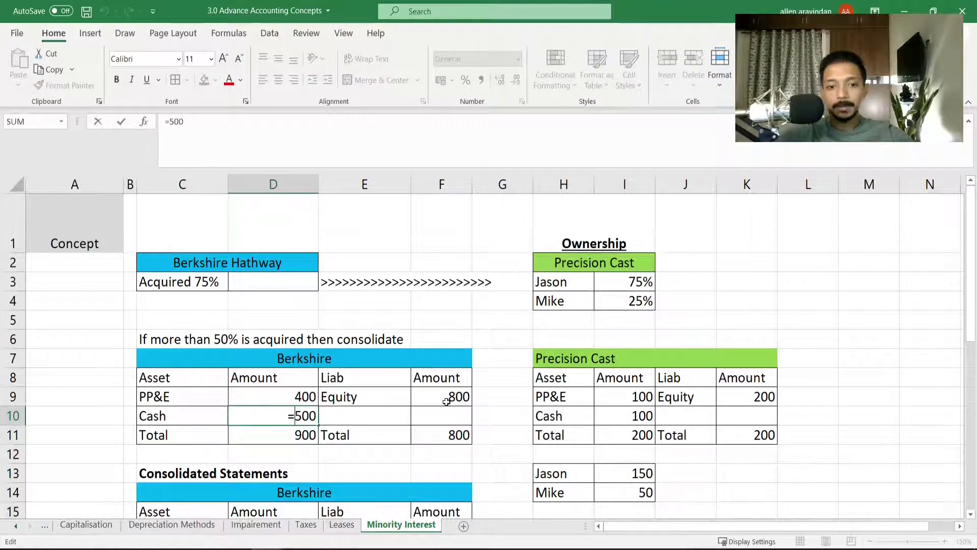
key(Return)
key(Up)
key(F2)
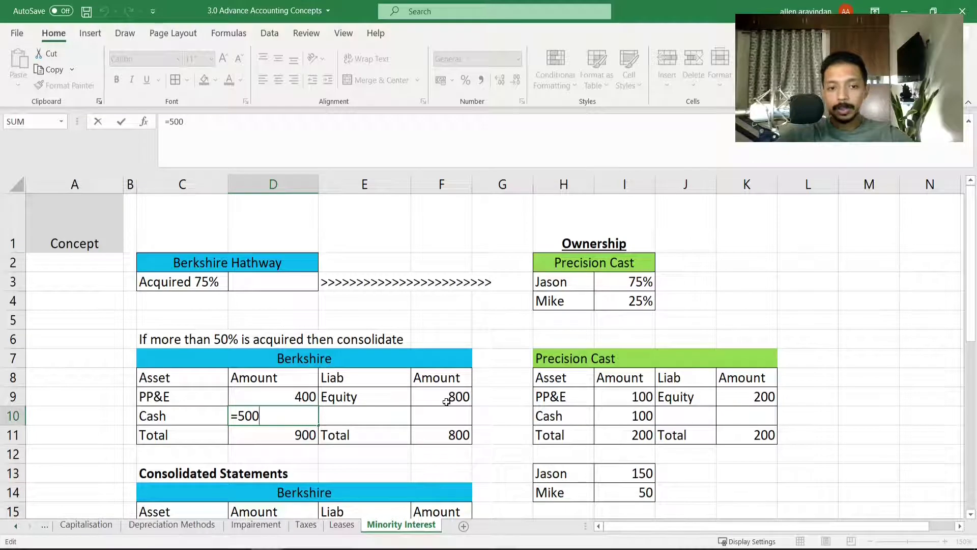
text(+)
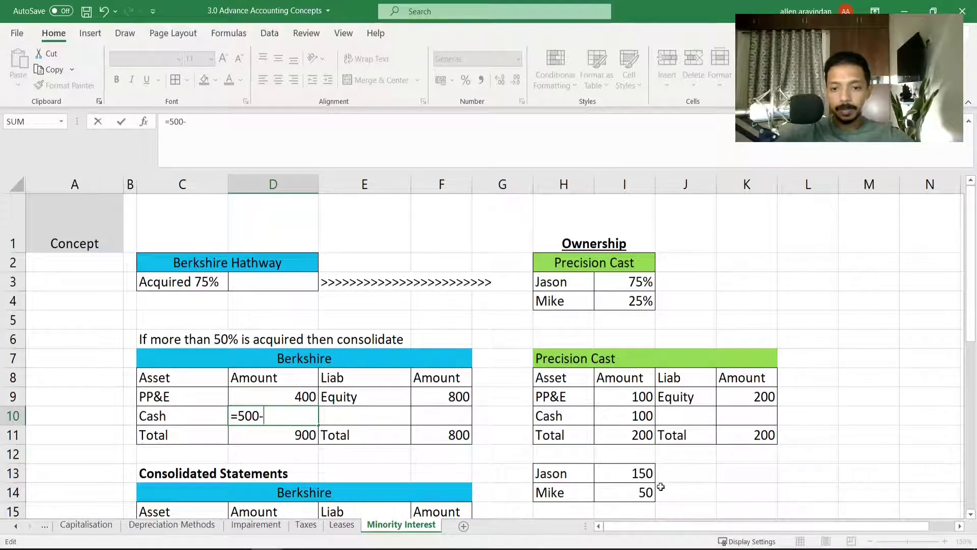
click(642, 473)
text(+)
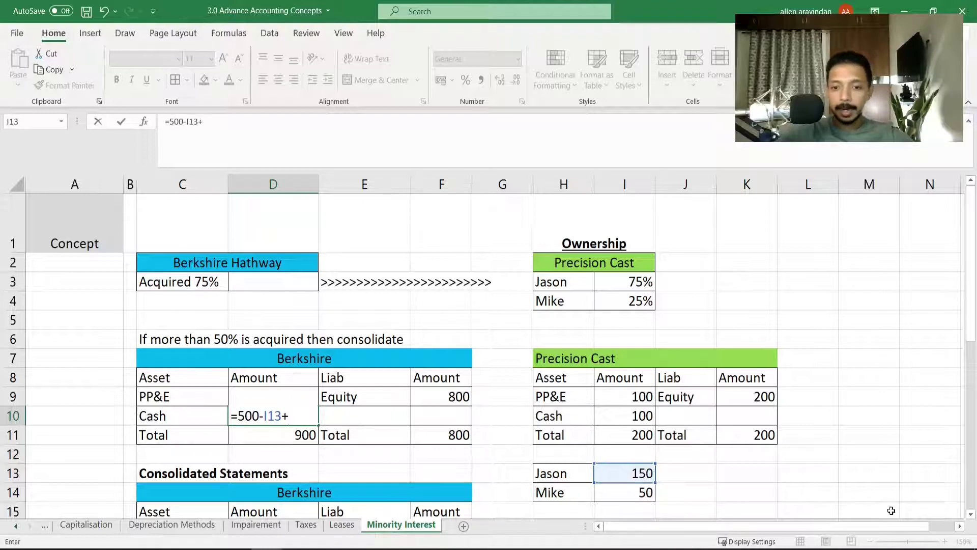
click(650, 415)
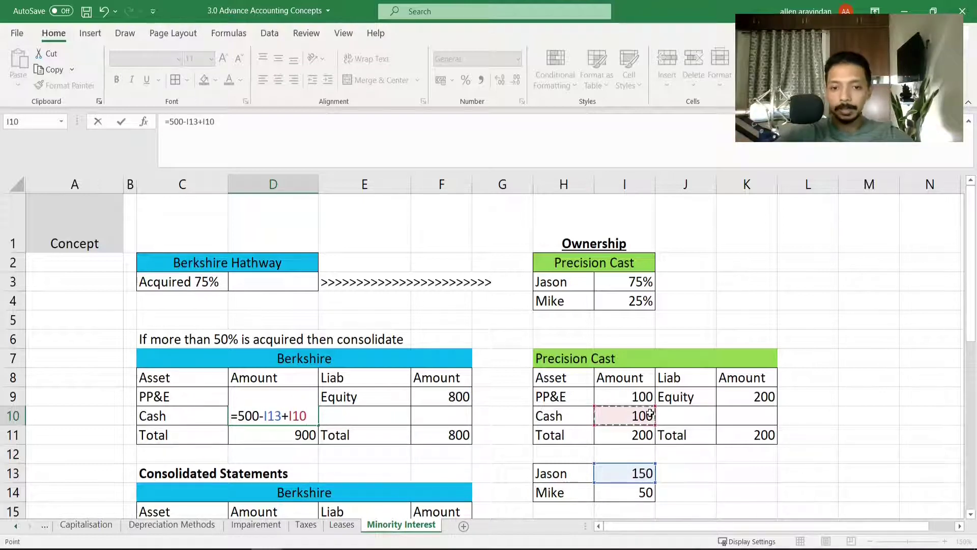
key(Return)
key(Up)
key(F2)
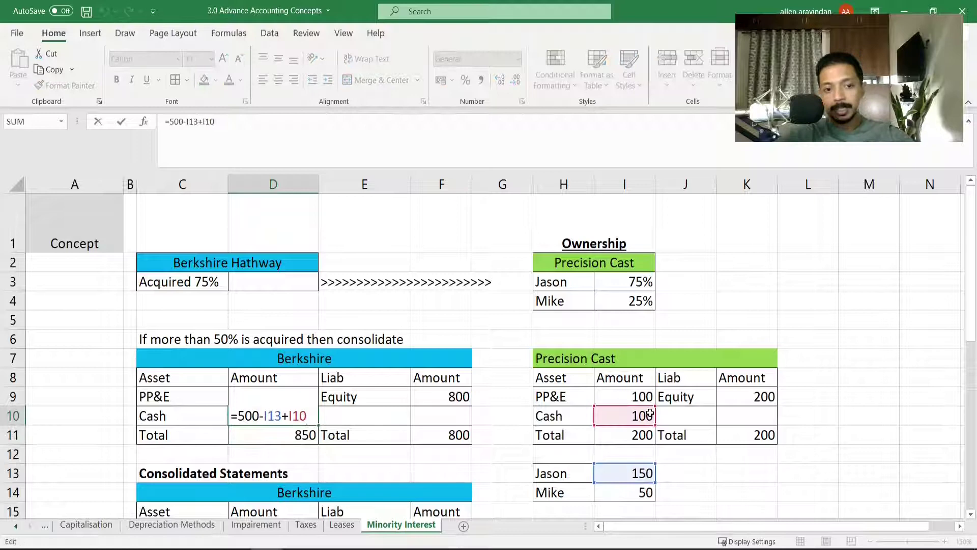
key(Return)
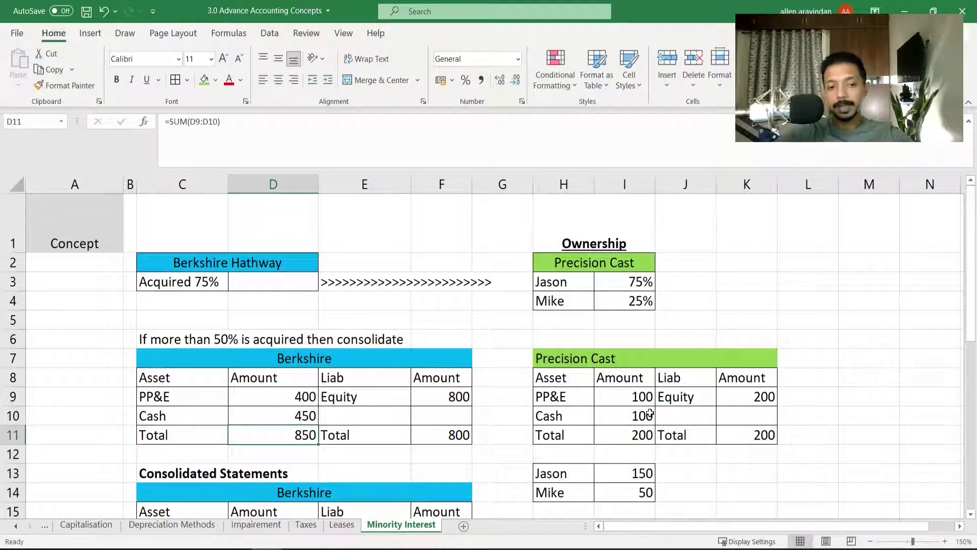
key(Up)
key(F2)
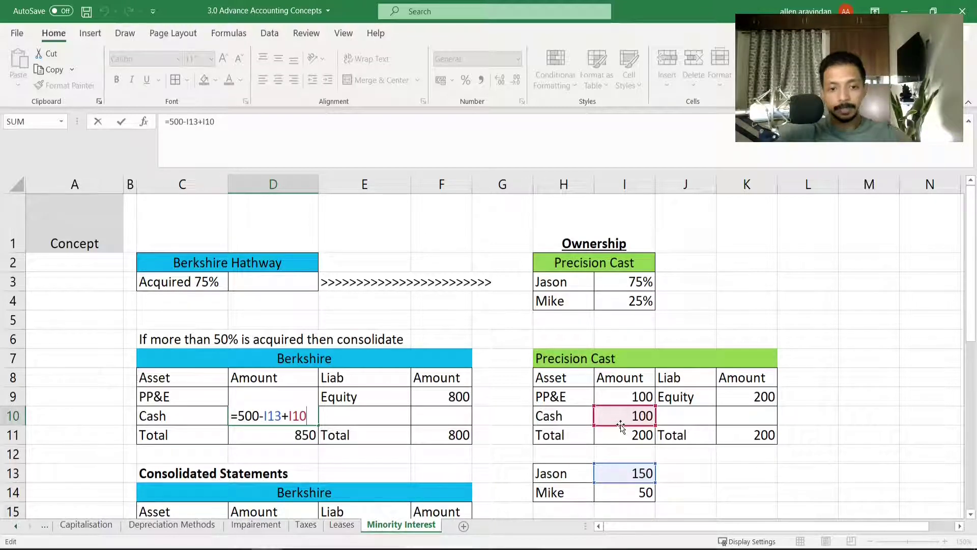
key(Tab)
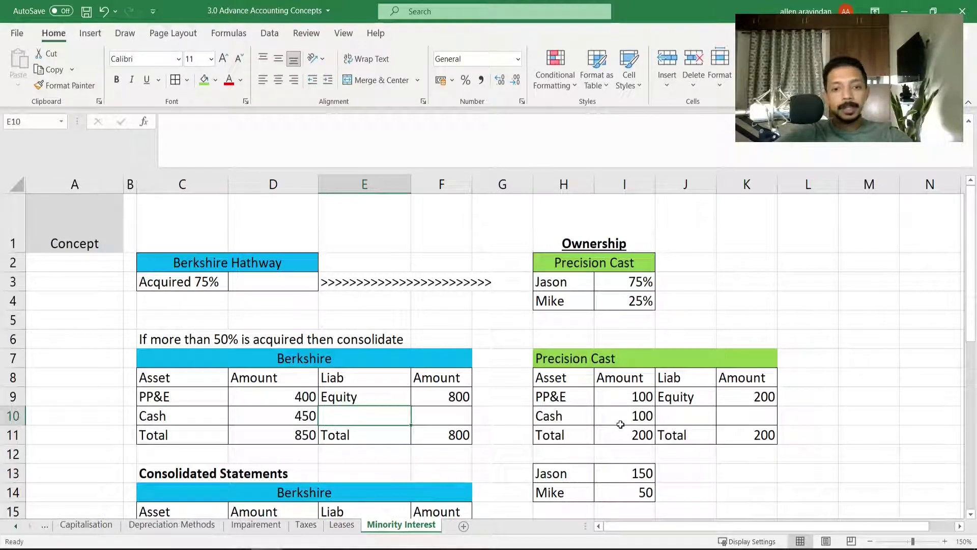
key(Right)
key(Up)
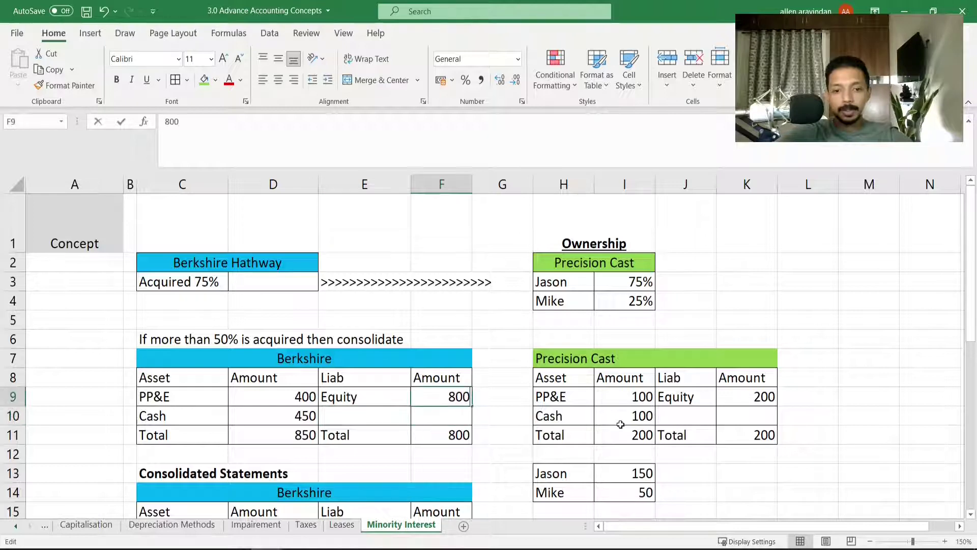
key(F2)
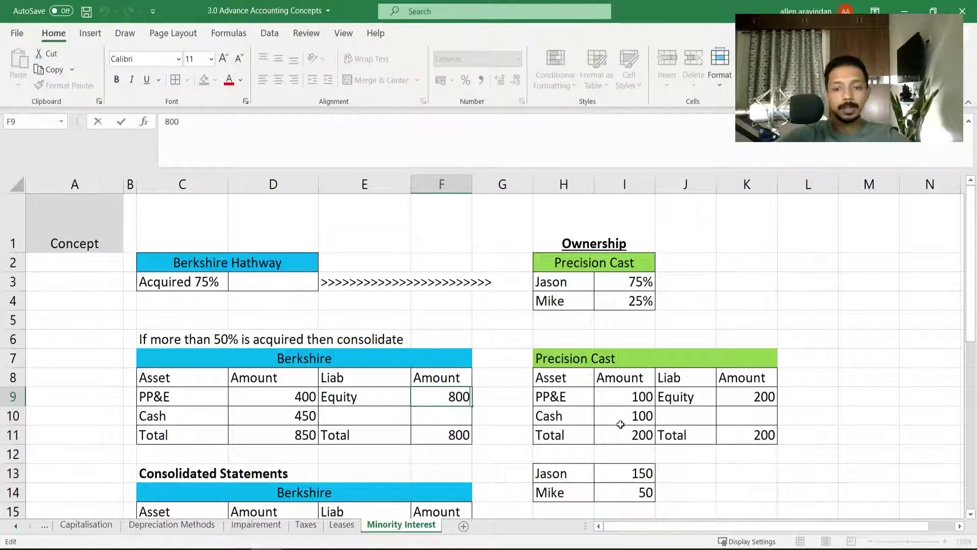
key(Escape)
key(Left)
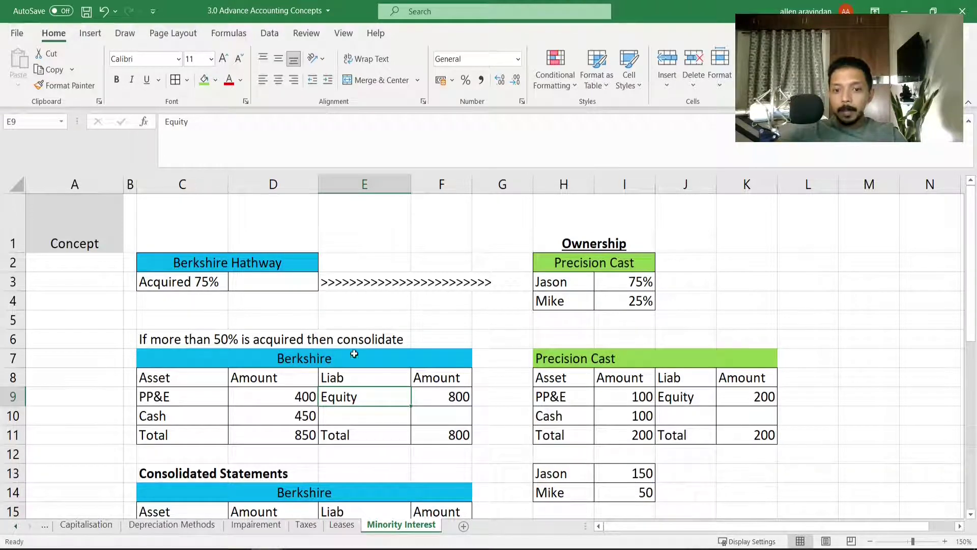
Label the empty liability row below Equity as 'Minority Interst'.
drag(174, 372, 415, 442)
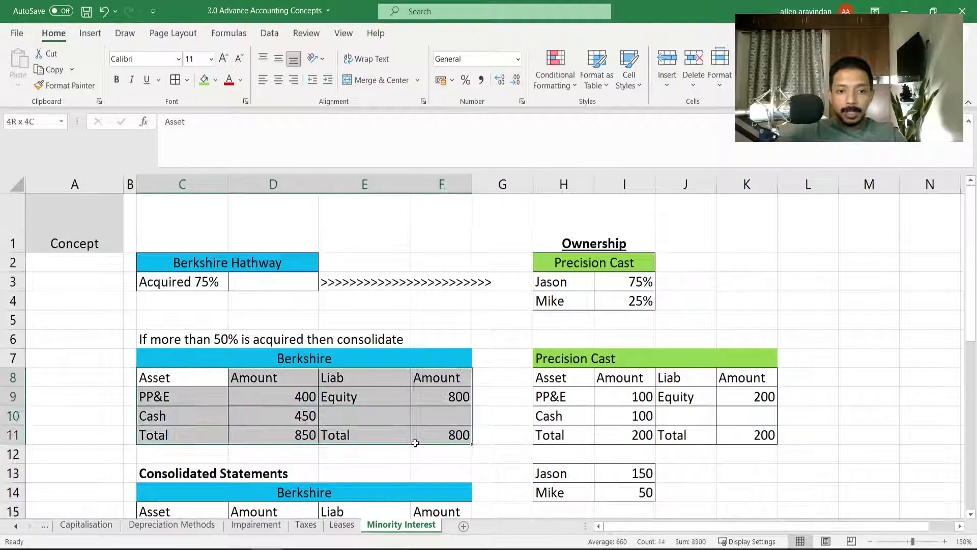
click(351, 408)
text(MIN)
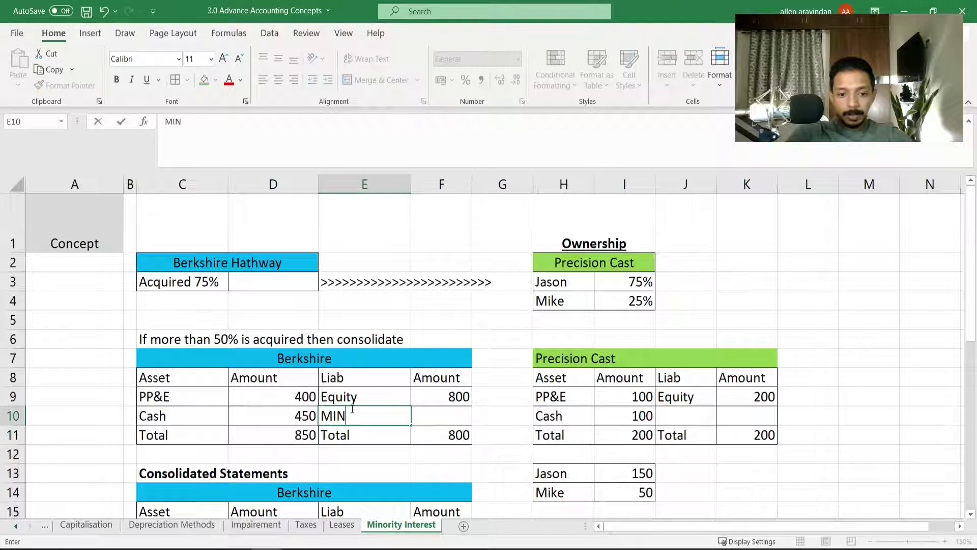
key(BackSpace)
key(BackSpace)
text(inority)
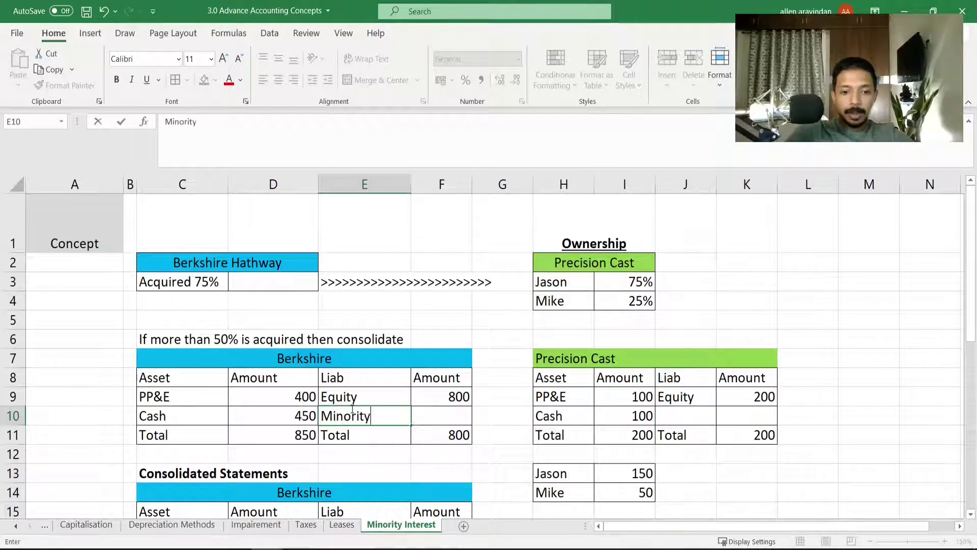
key(Return)
click(352, 408)
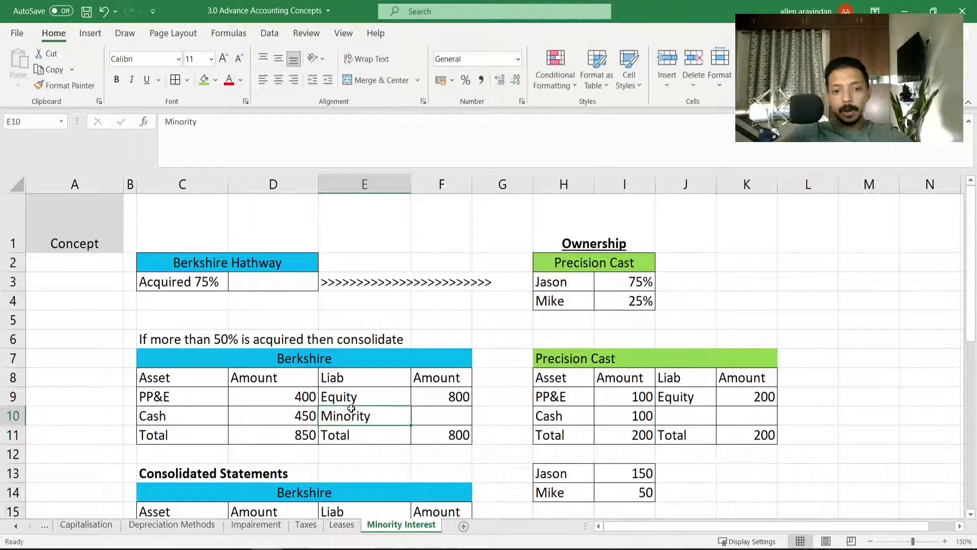
key(F2)
text(Inter)
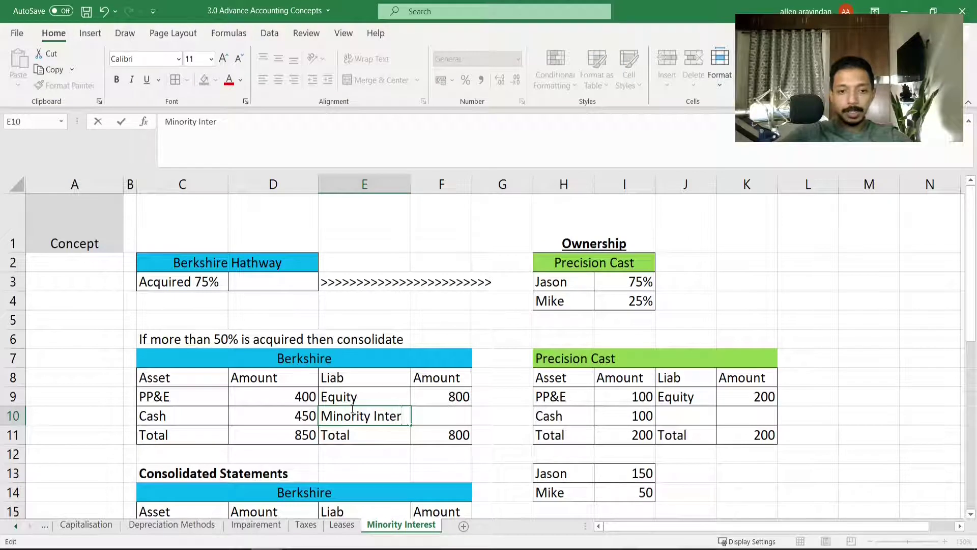
text(st)
key(Tab)
Set the Minority Interest amount to =I14 (50), bringing liabilities to 850.
text(=)
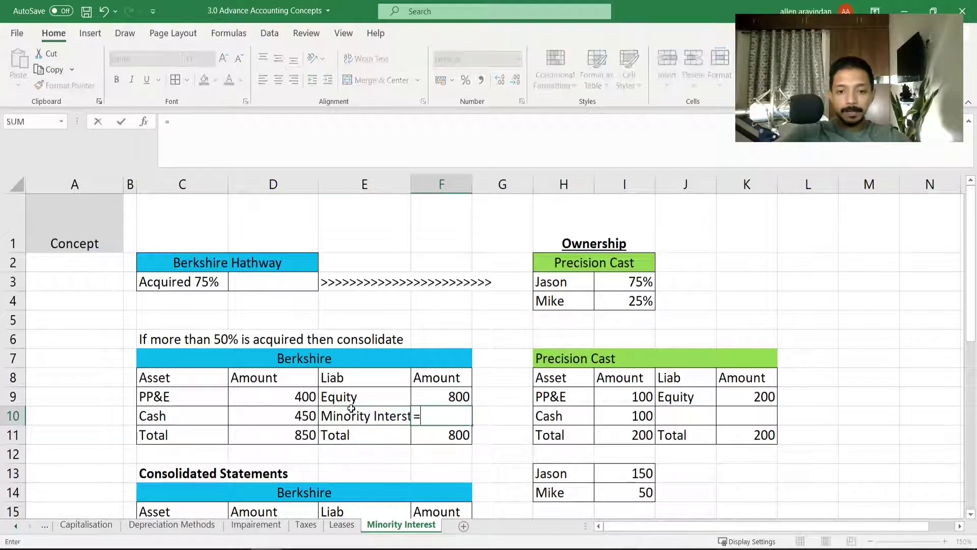
key(Down)
key(Down)
key(Down)
key(Down)
key(Right)
key(Right)
key(Right)
key(Return)
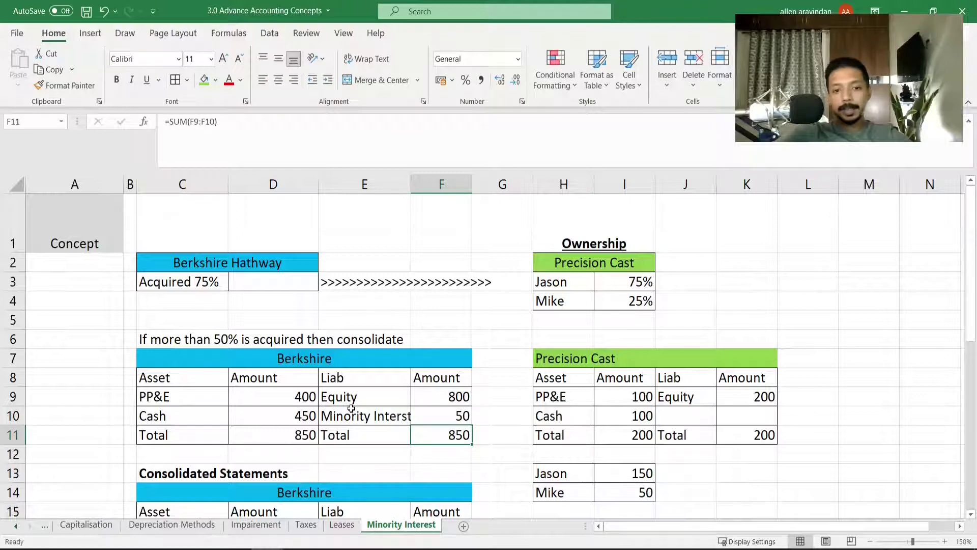
key(Up)
key(Left)
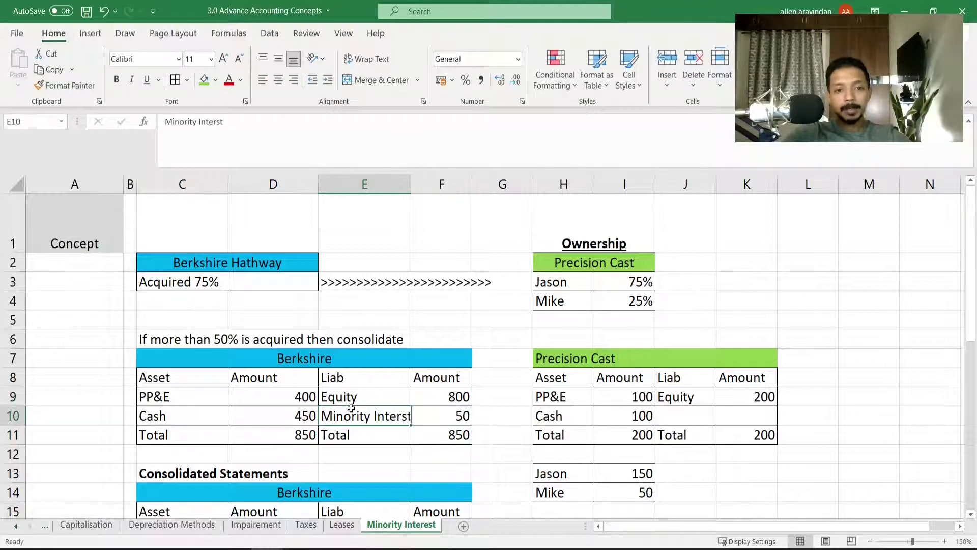
key(Right)
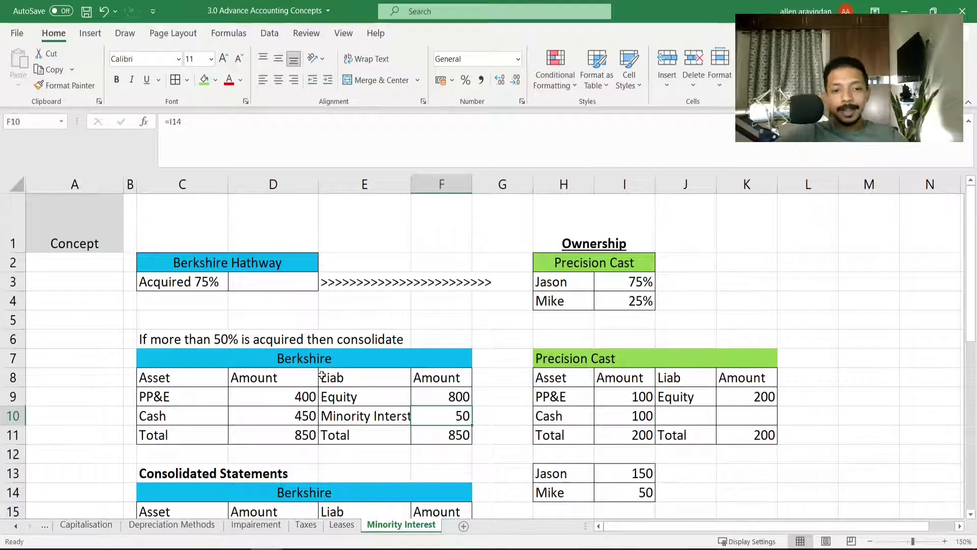
Widen column E and enter consolidated PP&E as =D9 (400).
drag(412, 184, 427, 184)
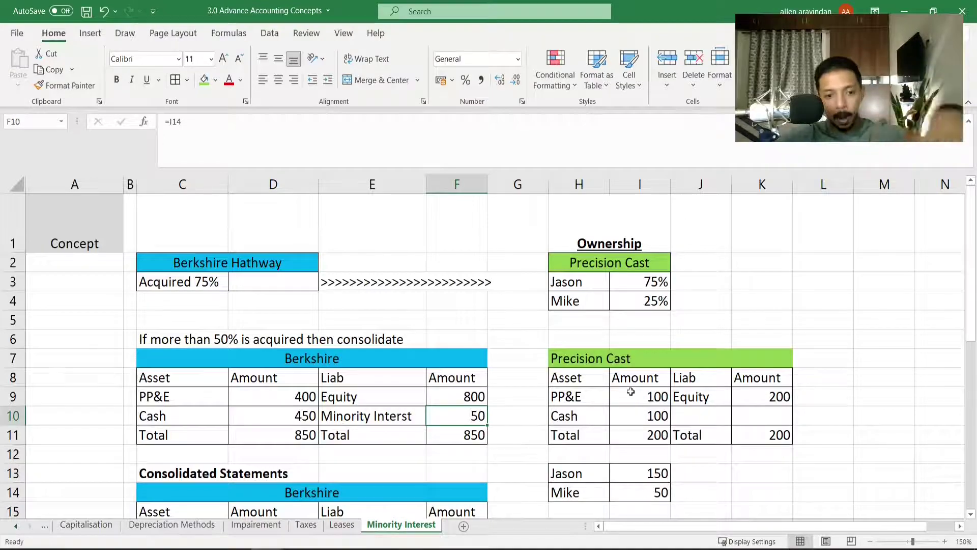
scroll(456, 403, down, 2)
scroll(215, 310, down, 1)
scroll(413, 415, up, 3)
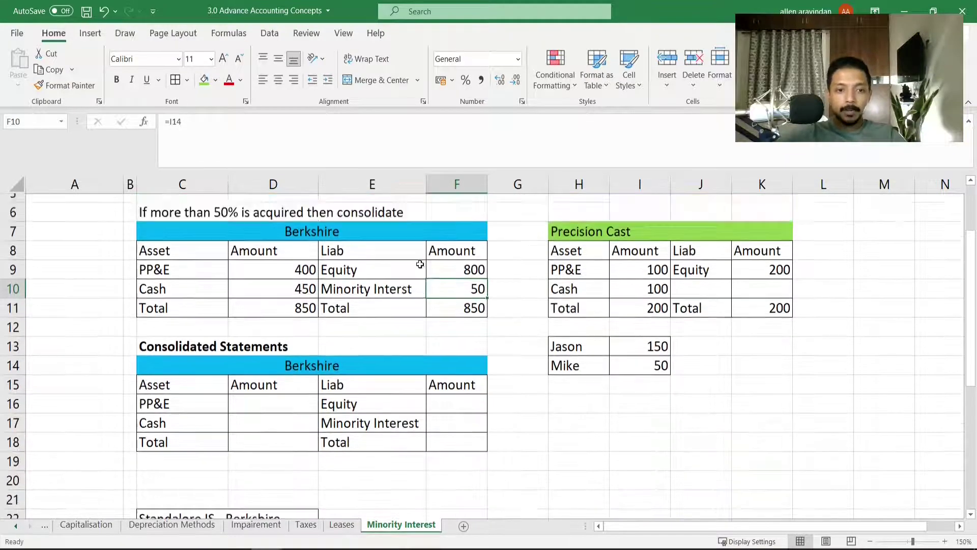
scroll(365, 400, down, 1)
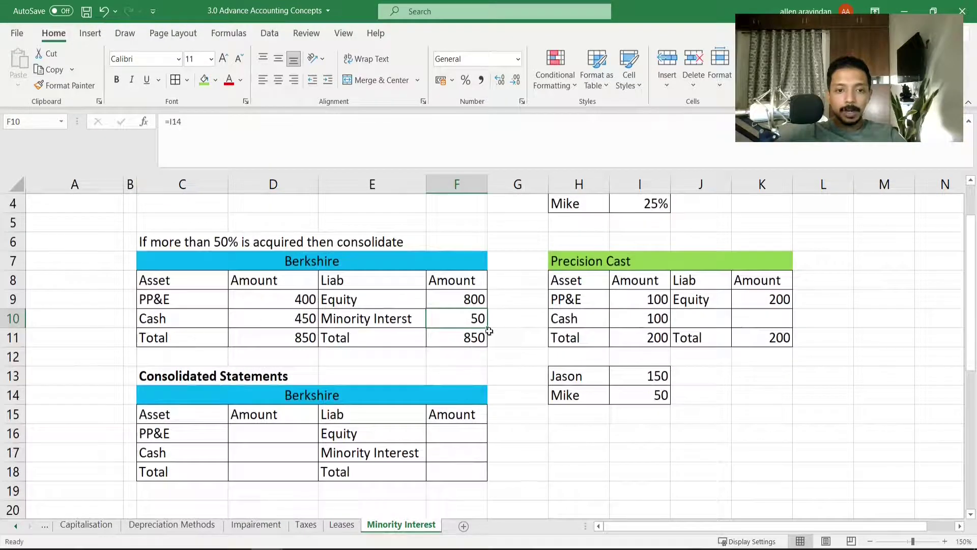
click(291, 435)
text(=)
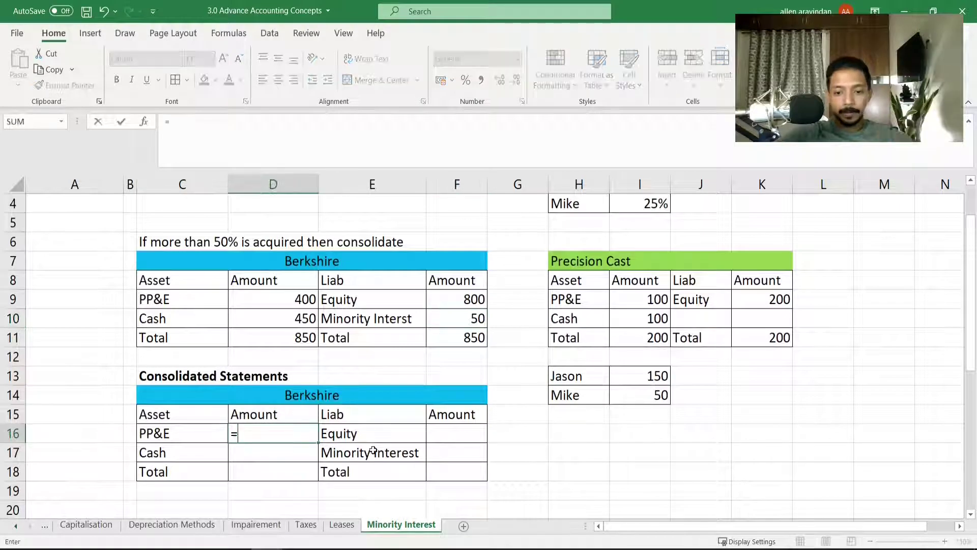
key(Up)
key(Up)
key(Up)
key(Up)
key(Up)
key(Up)
key(Up)
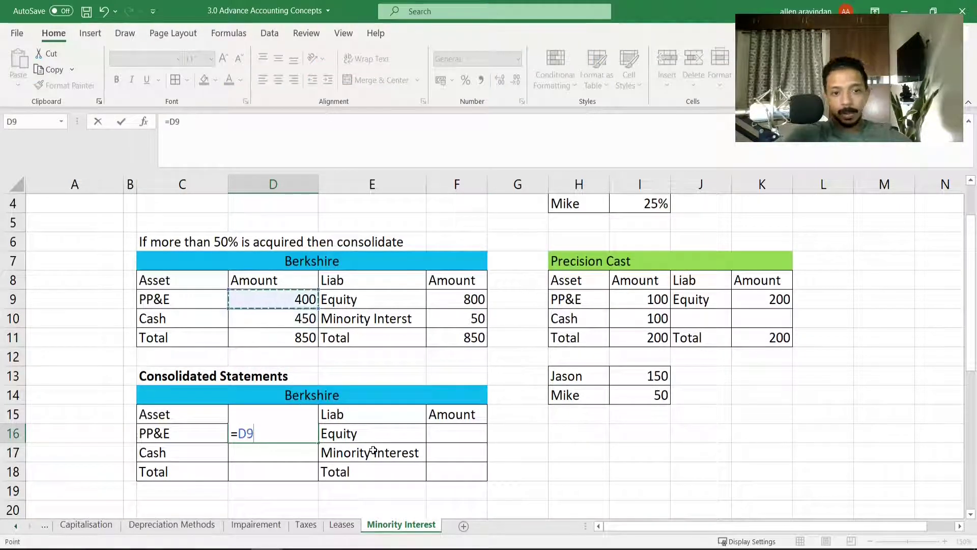
key(Return)
Enter consolidated Cash =D10 (450) and asset Total =D11 (850).
text(=)
key(Up)
key(Up)
key(Up)
key(Up)
key(Up)
key(Up)
key(Up)
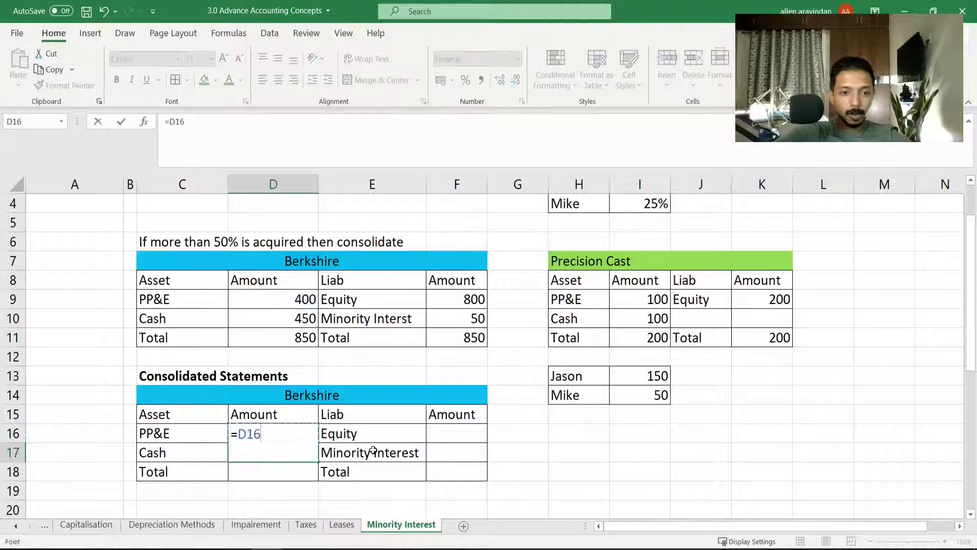
key(Return)
key(Up)
key(F2)
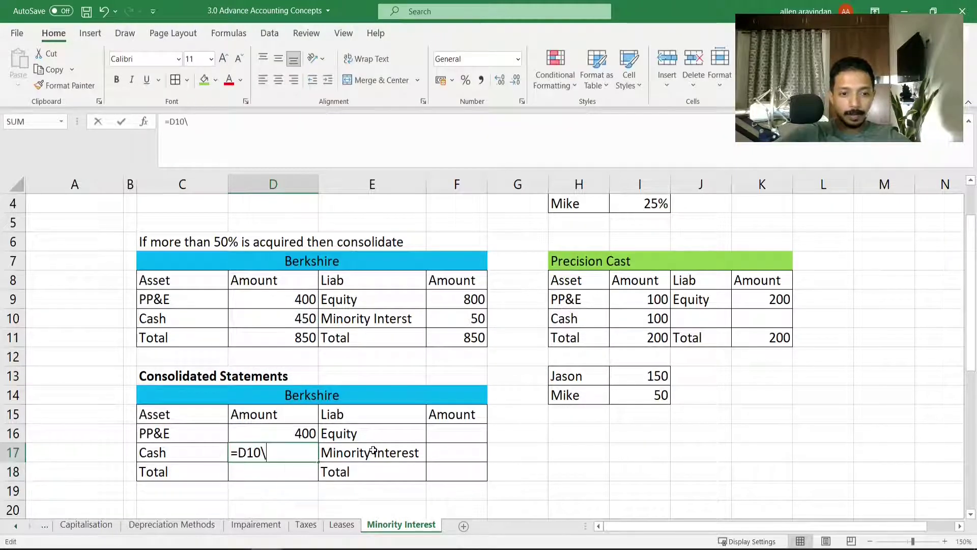
key(Escape)
key(F2)
key(Return)
text(=)
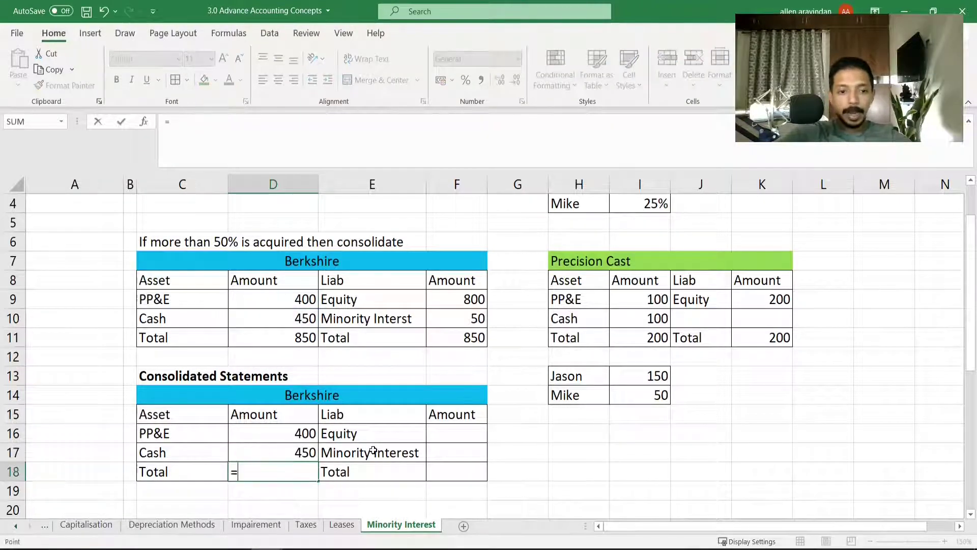
key(Up)
key(Up)
key(Up)
key(Up)
key(Up)
key(Up)
key(Up)
key(Up)
key(Down)
key(Return)
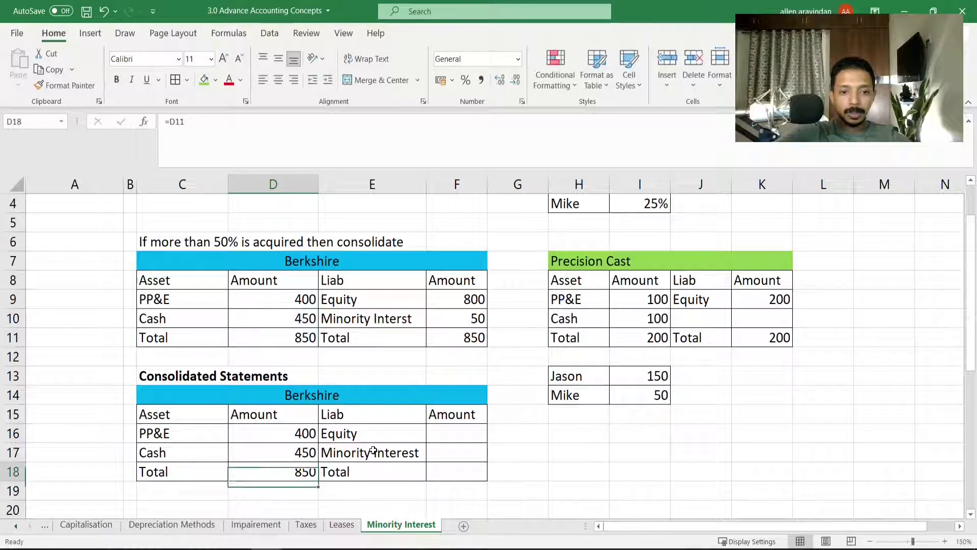
Enter consolidated Equity =F9 (800) and copy it down to F17:F18 for Minority Interest 50 and Total 850.
key(Up)
key(Right)
key(Right)
key(Up)
key(Up)
text(=)
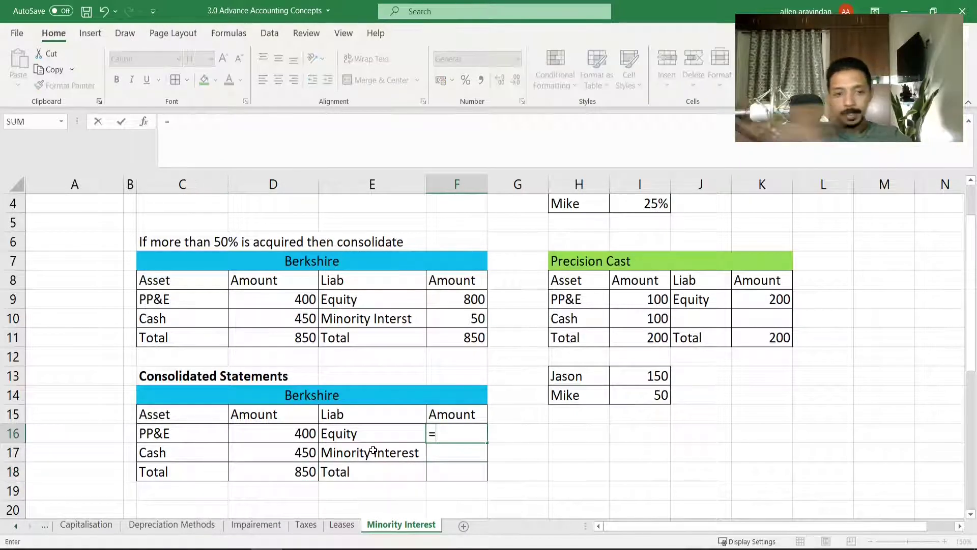
key(Up)
key(Up)
key(Up)
key(Up)
key(Up)
key(Up)
key(Up)
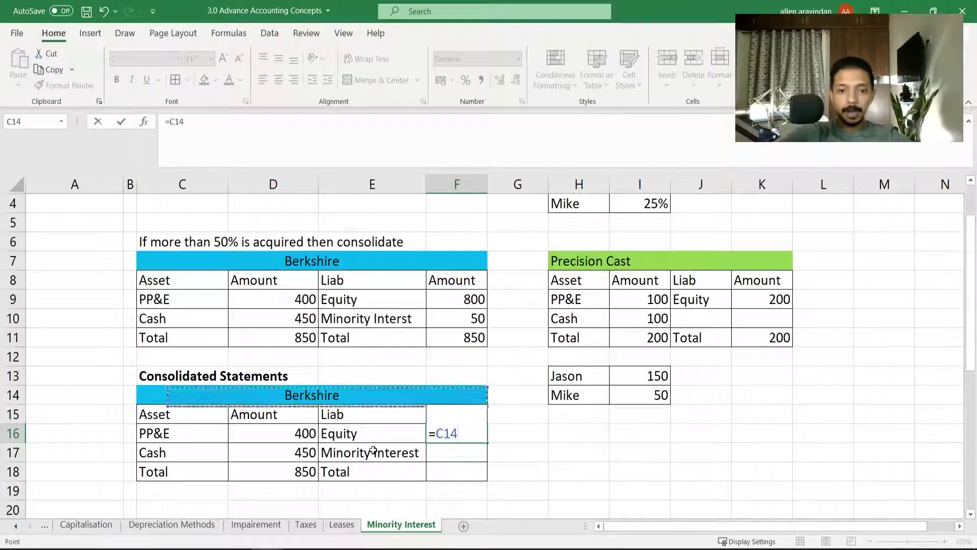
key(Return)
key(Up)
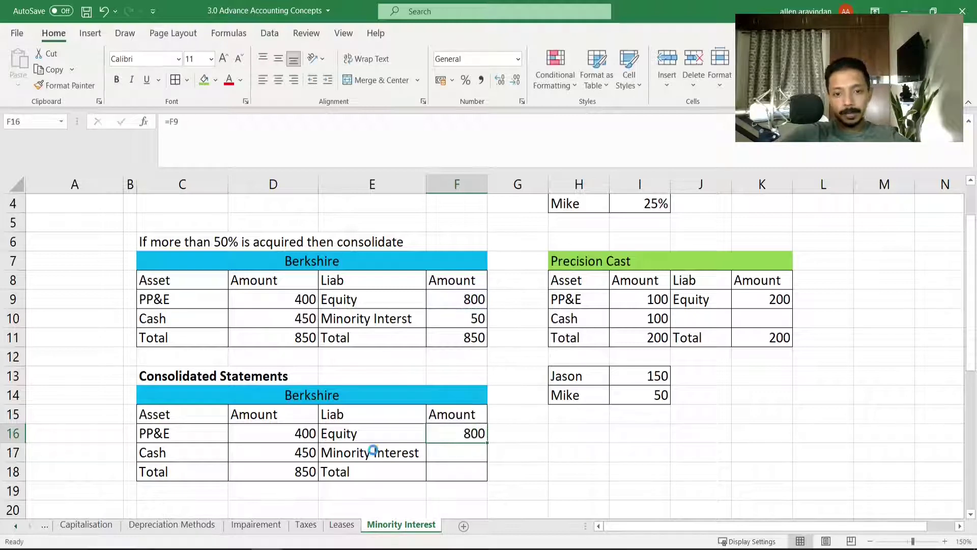
key(ctrl+c)
key(Down)
key(shift+Down)
key(Return)
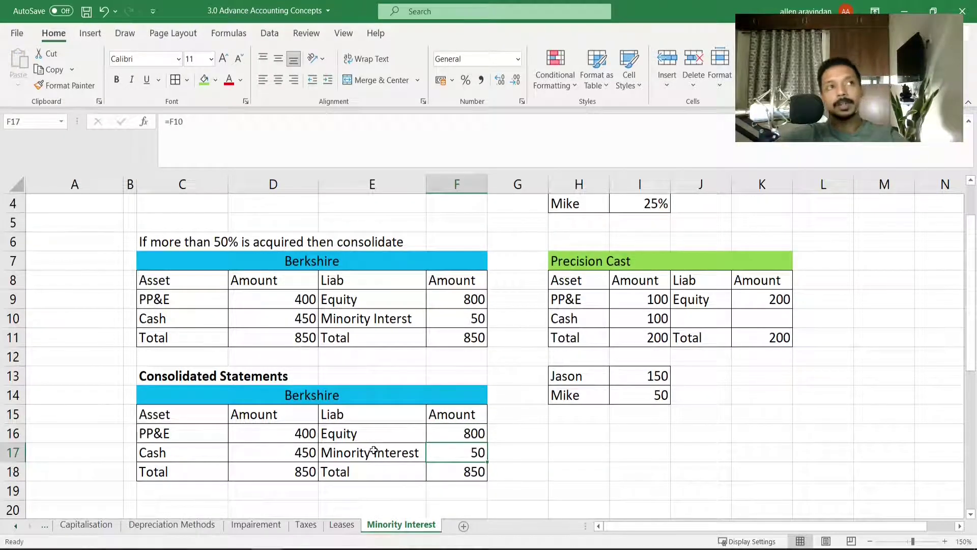
scroll(327, 410, down, 1)
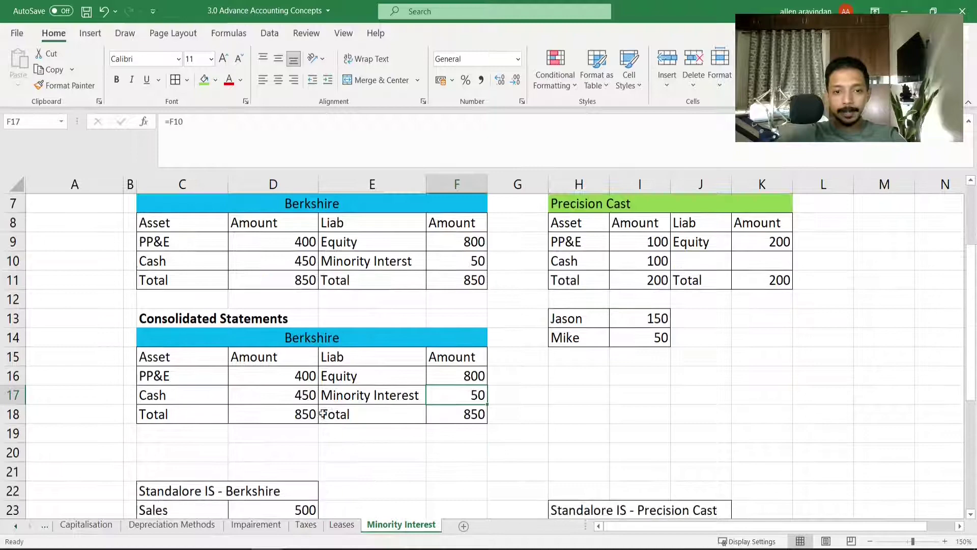
click(369, 403)
click(652, 338)
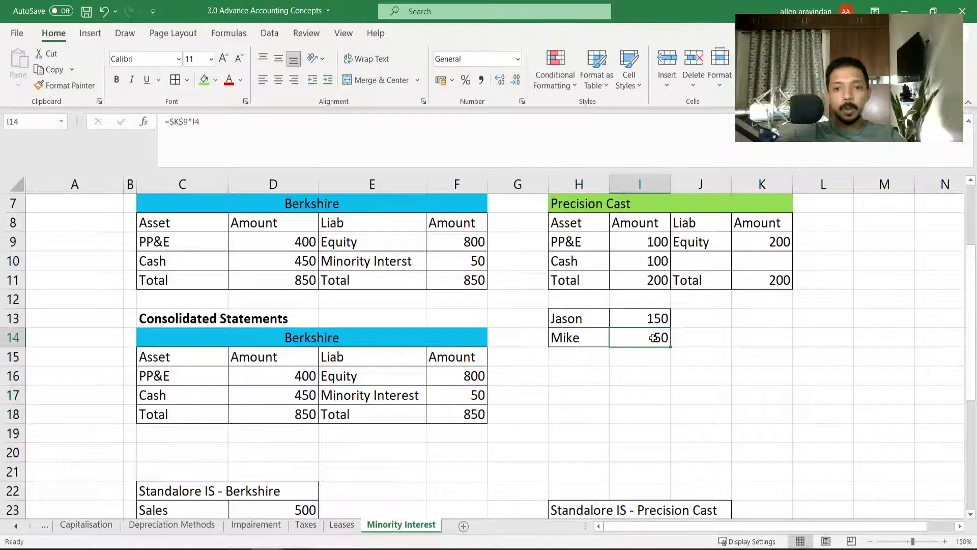
scroll(496, 394, down, 3)
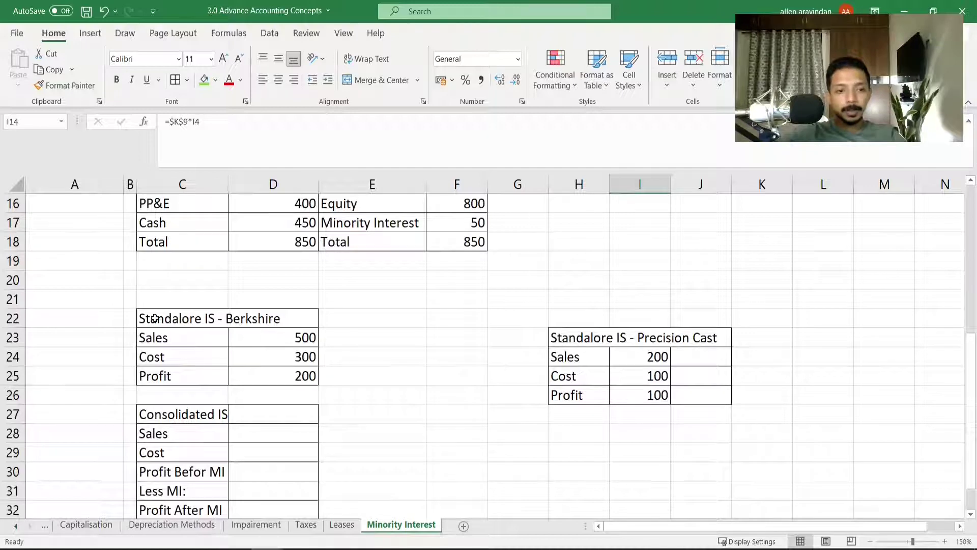
drag(155, 318, 284, 374)
drag(588, 339, 677, 395)
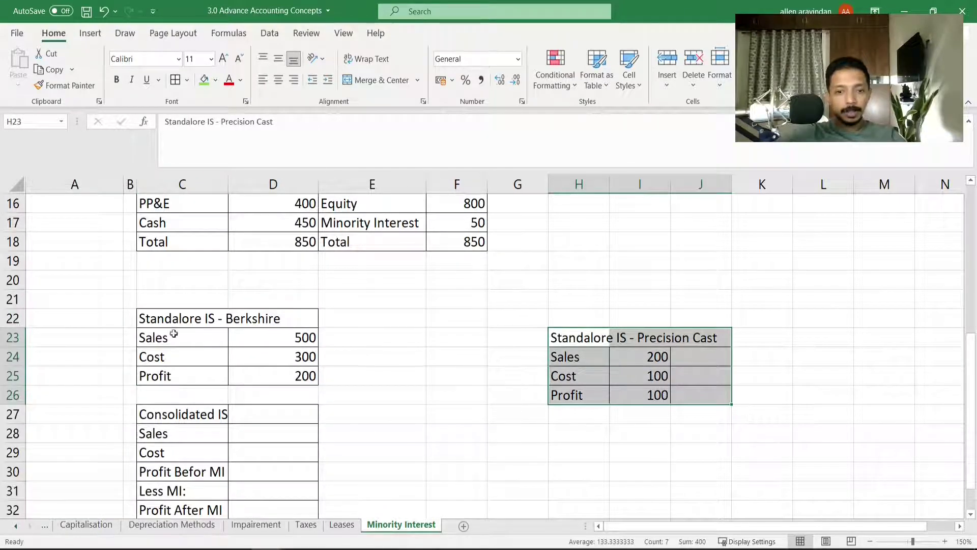
drag(153, 318, 265, 359)
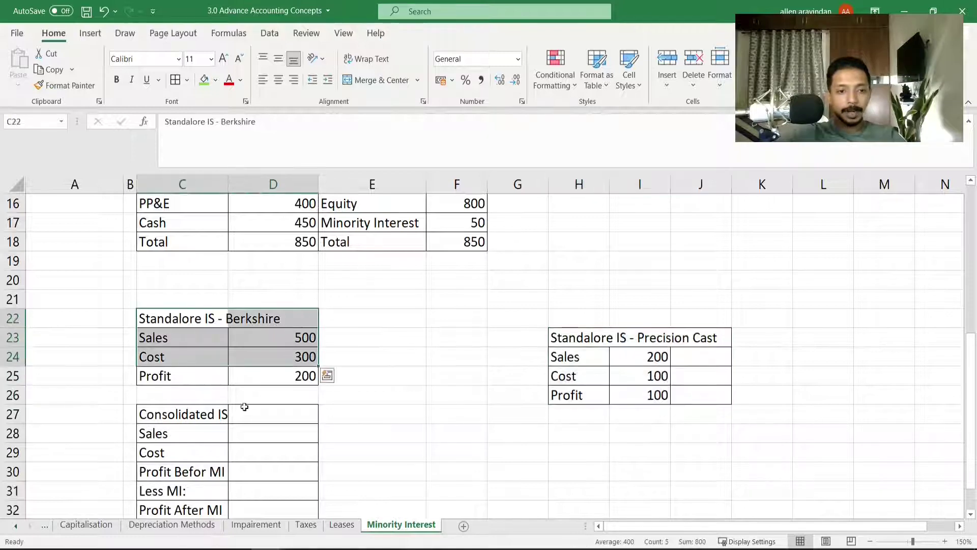
click(246, 430)
scroll(210, 425, down, 1)
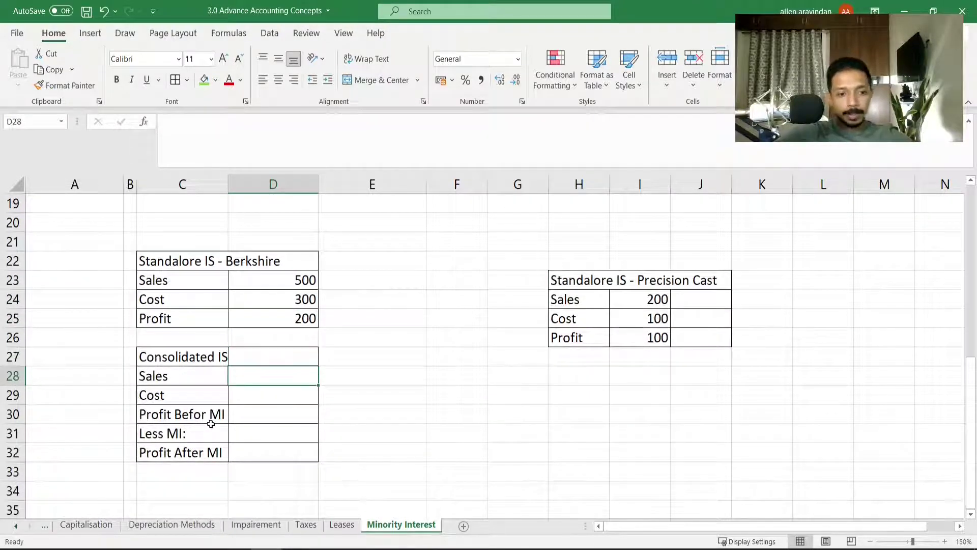
Enter consolidated Sales =D23+I24 (700) and Cost =D24+I25 (400).
text(=)
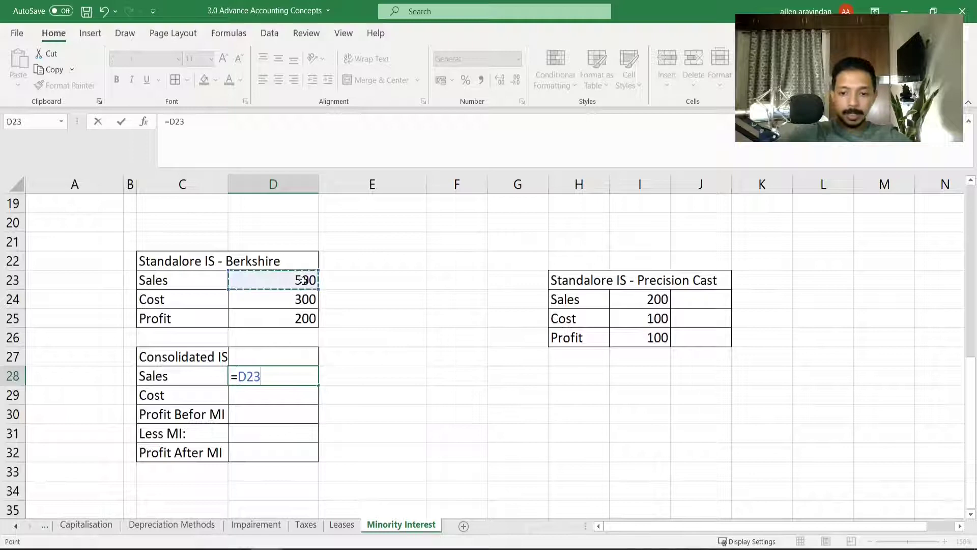
text(+)
click(649, 301)
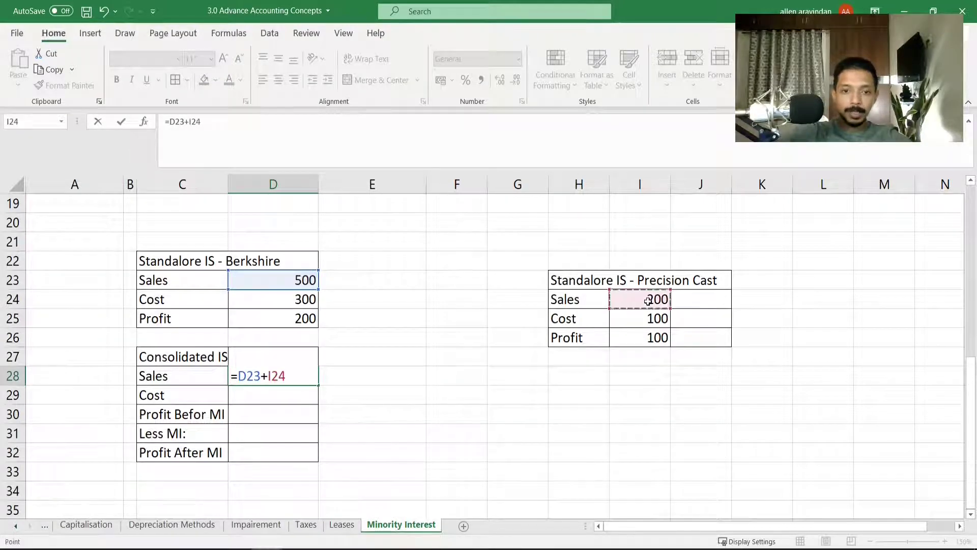
key(Return)
text(=)
click(311, 298)
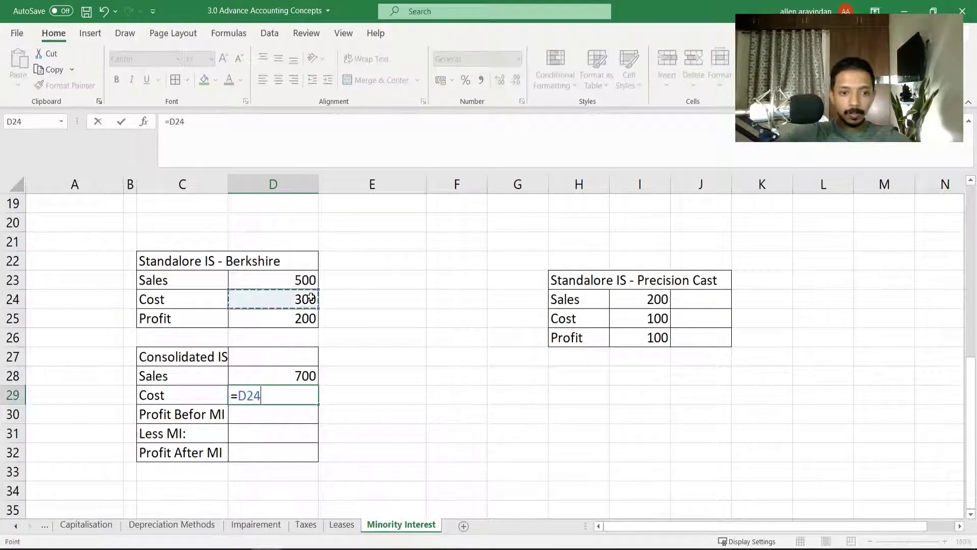
text(+)
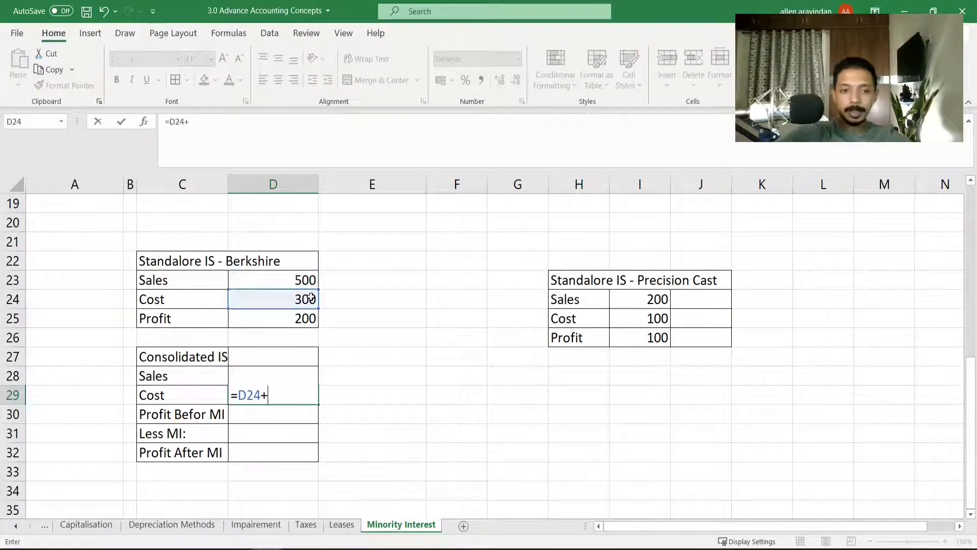
click(643, 317)
key(Return)
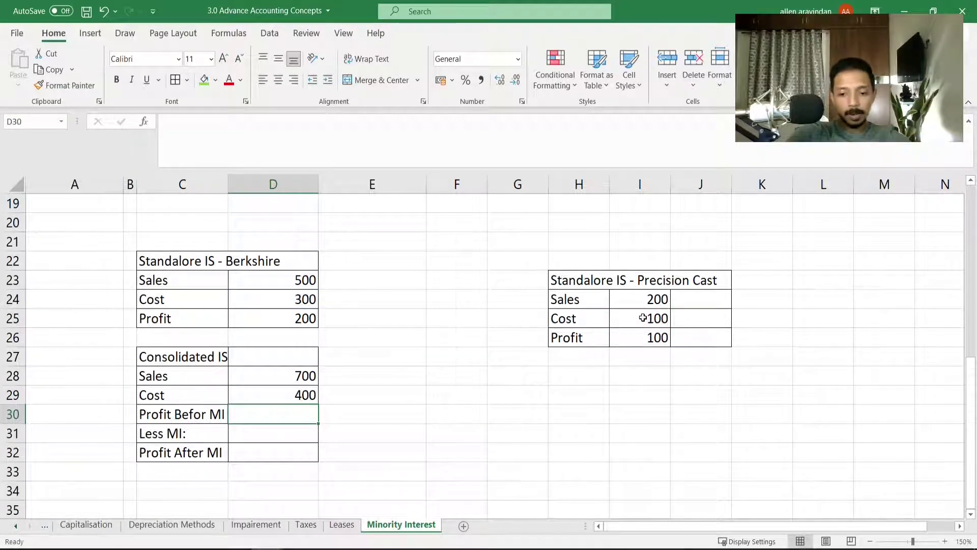
Enter Profit Before MI as =D28-D29, giving 300.
text(=)
key(Up)
key(Up)
text(-)
key(Up)
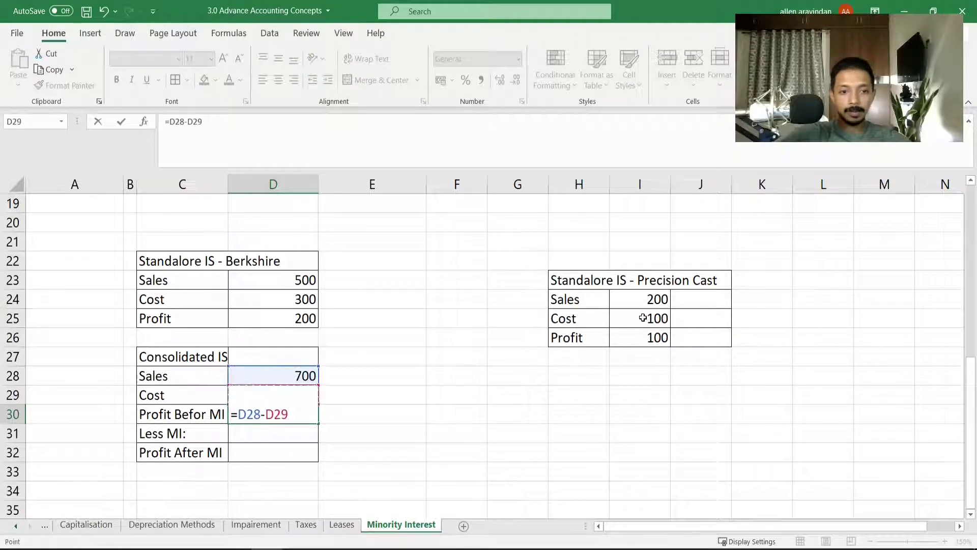
key(Return)
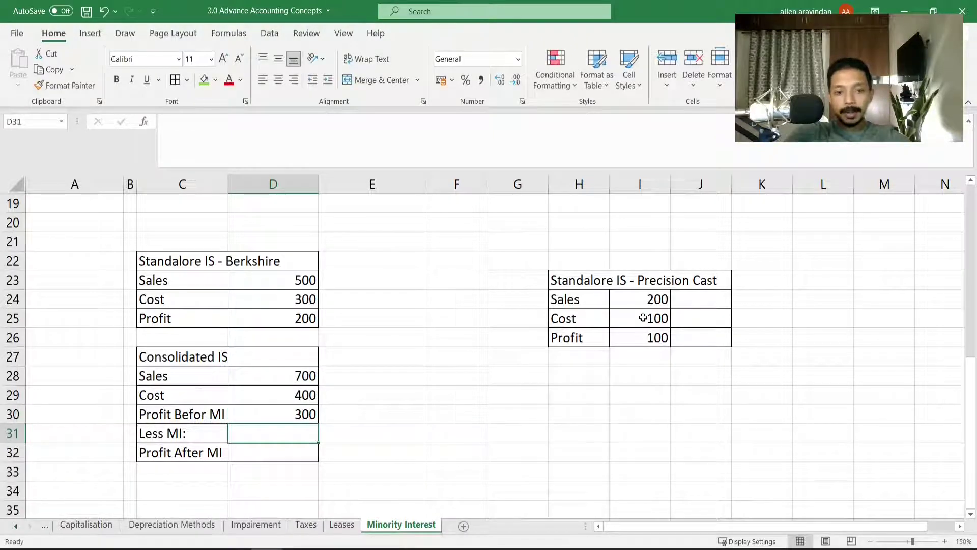
Enter Less MI as =25%*I26, a quarter of Precision Cast's profit, giving 25.
text(=)
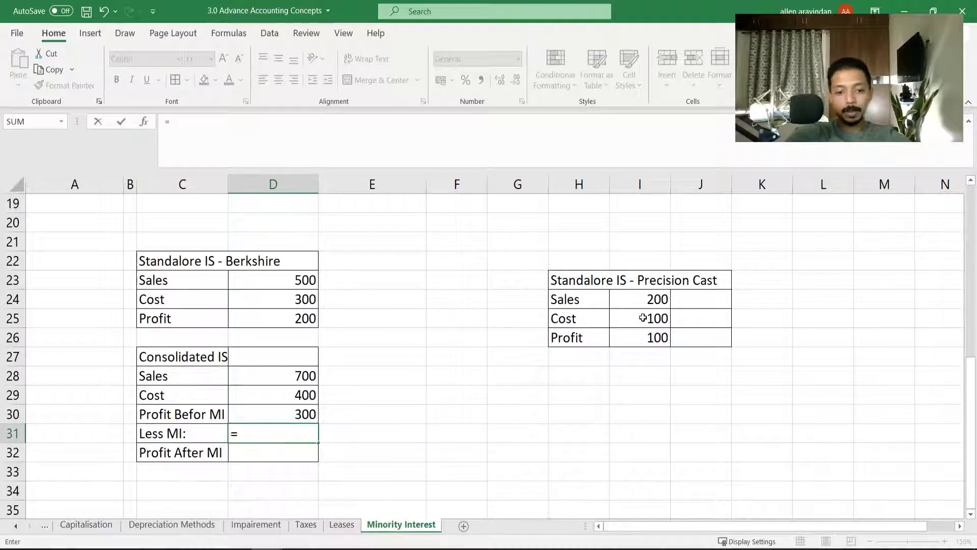
text(25%*)
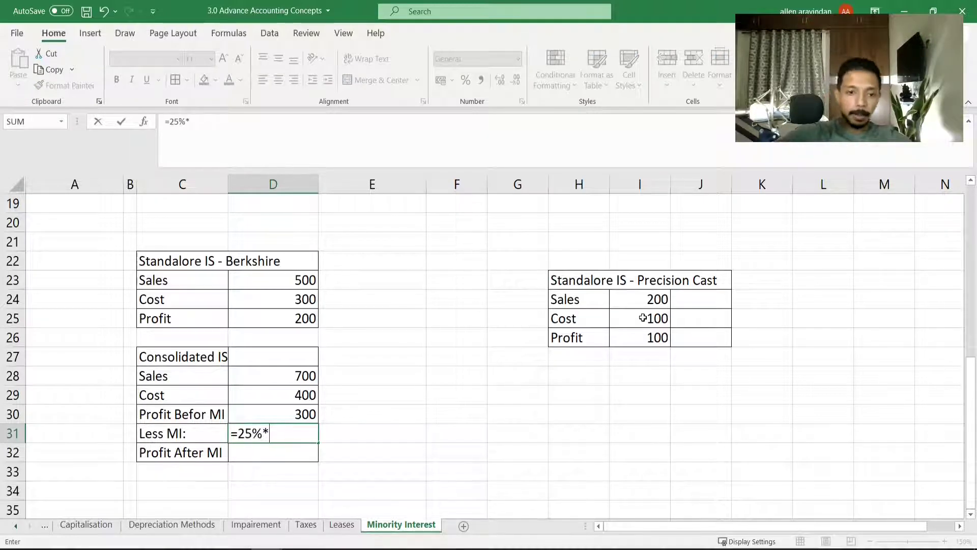
click(662, 334)
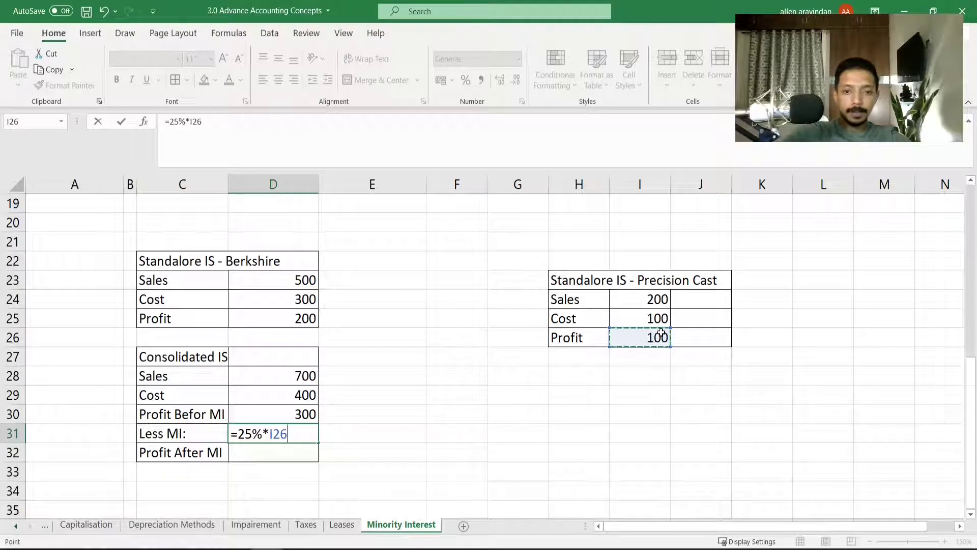
key(Return)
key(Right)
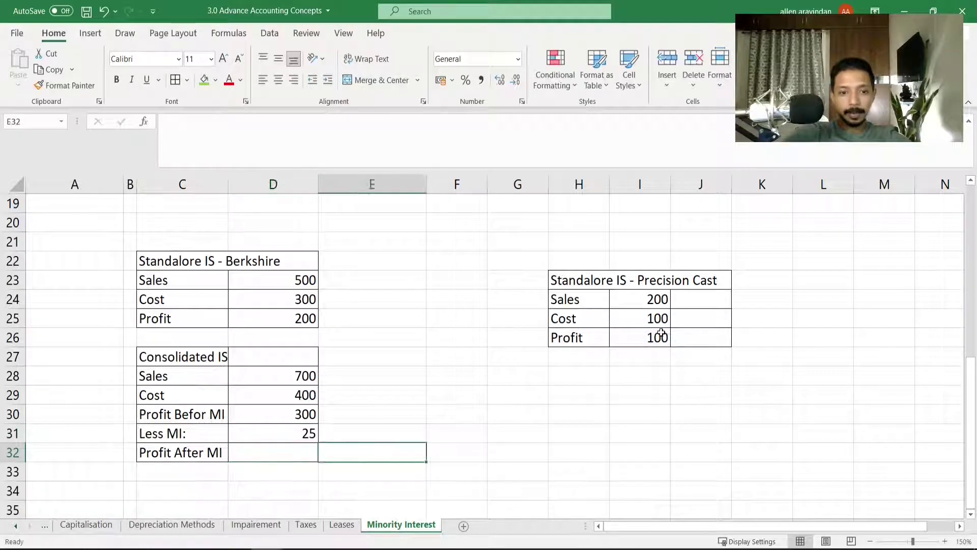
key(Up)
key(Up)
key(Down)
key(Left)
Enter Profit After MI as =D30-D31, giving 275.
key(Down)
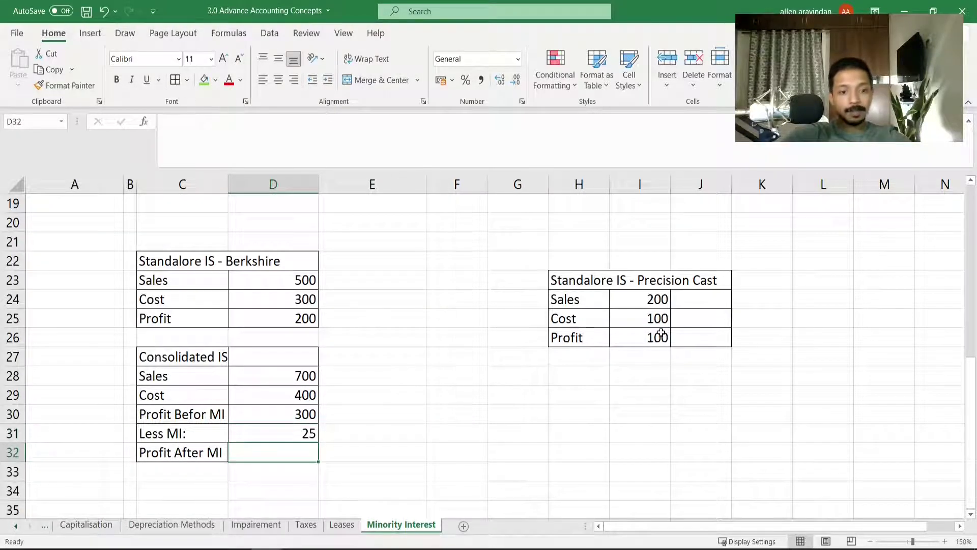
text(=)
key(Up)
key(Up)
text(=)
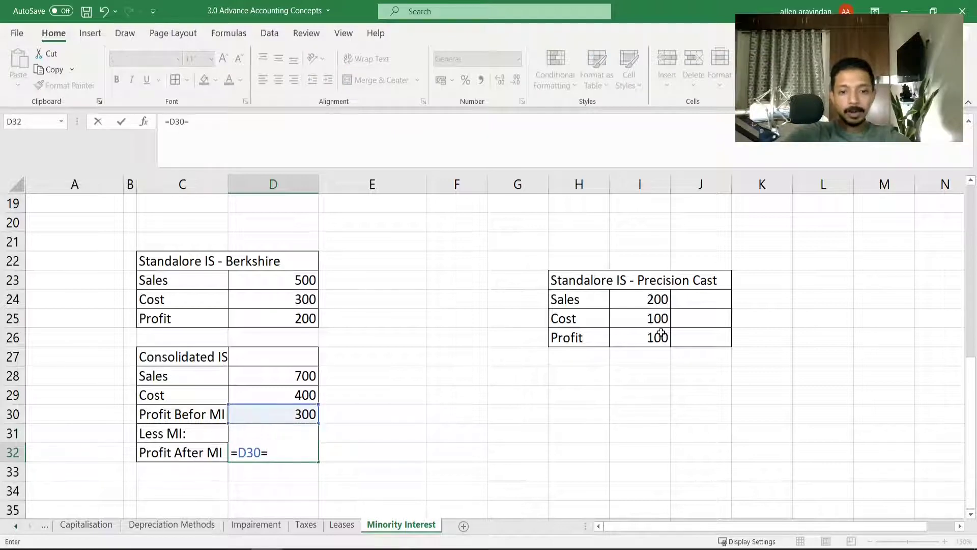
key(BackSpace)
text(-)
key(Up)
key(Return)
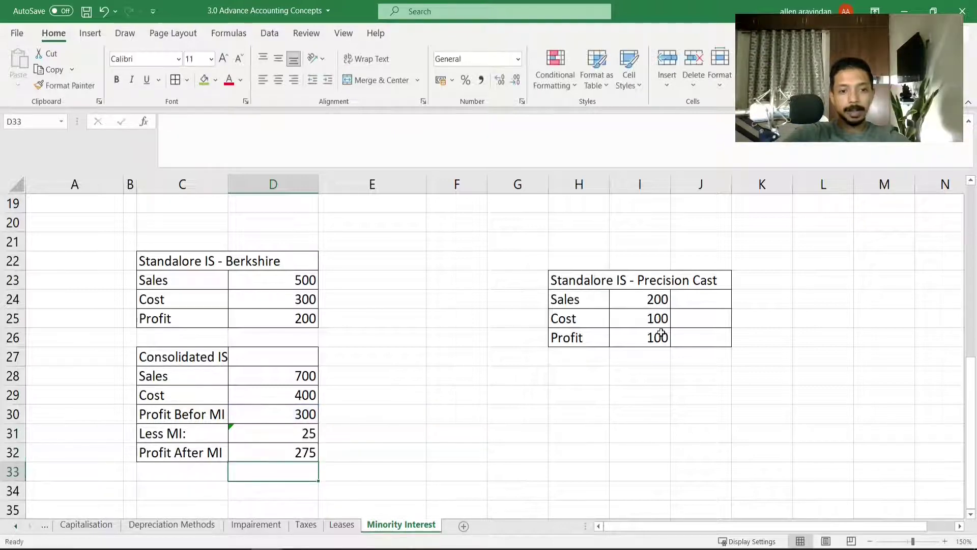
key(Up)
key(Right)
Add the note '<<<<<all the common shareholder of Berkshire' beside Profit After MI.
text(<<<<<)
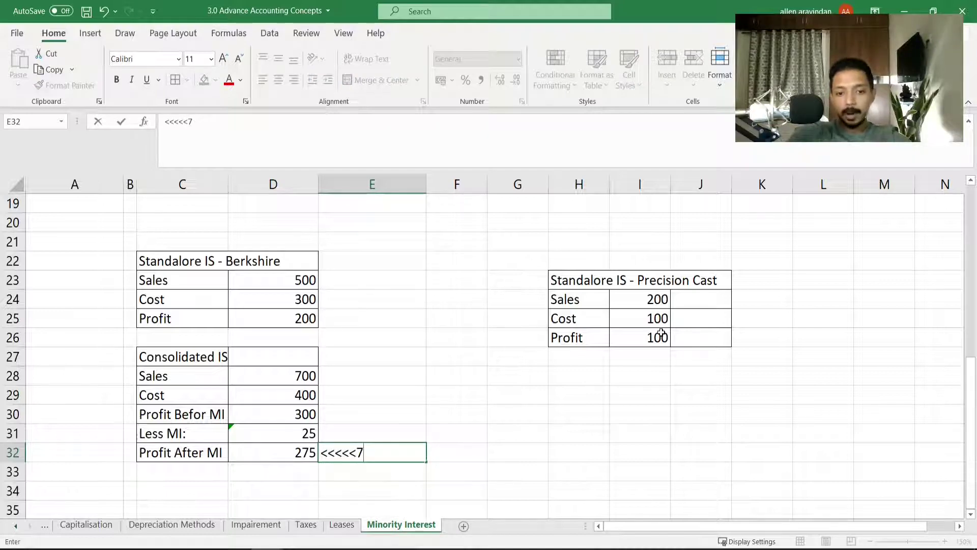
text(90)
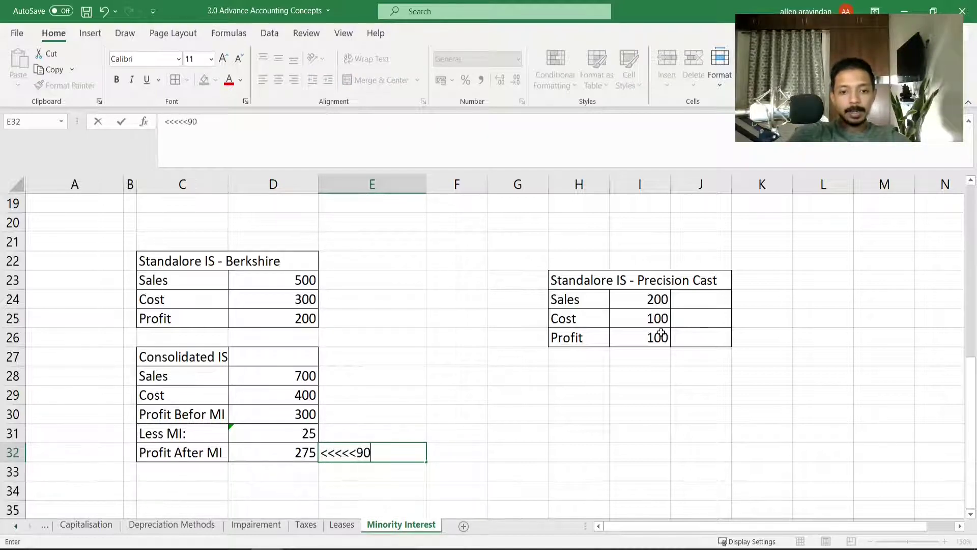
key(BackSpace)
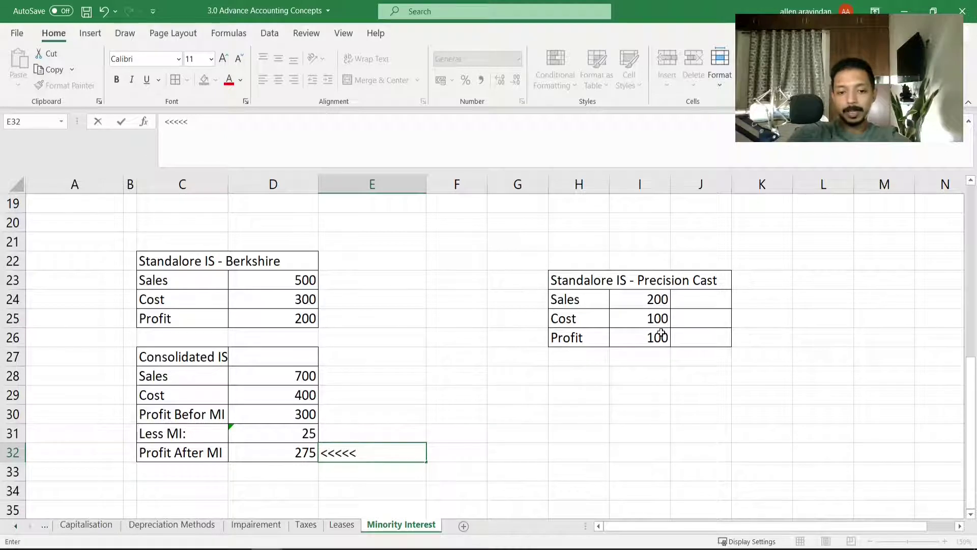
text(all th)
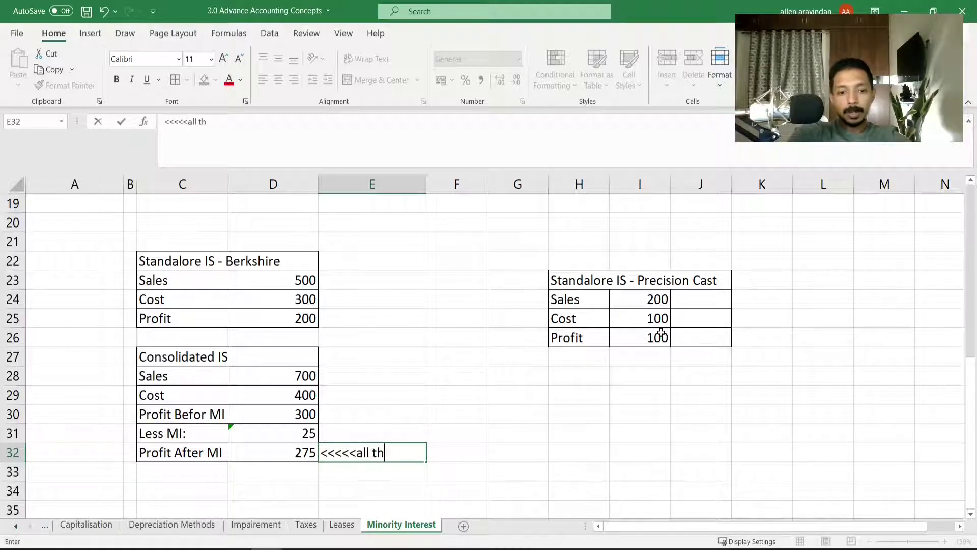
text(e common share)
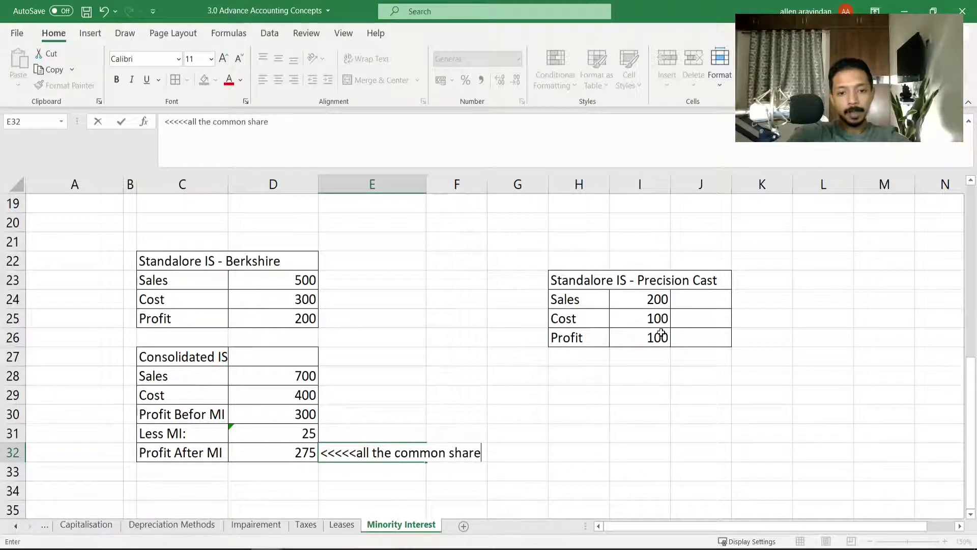
text(holder of Be)
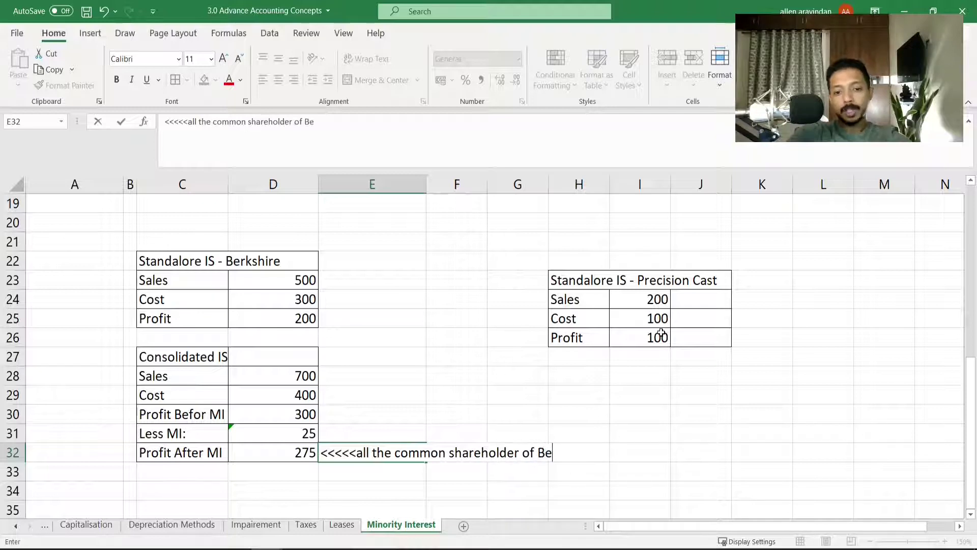
text(rkshire)
key(Return)
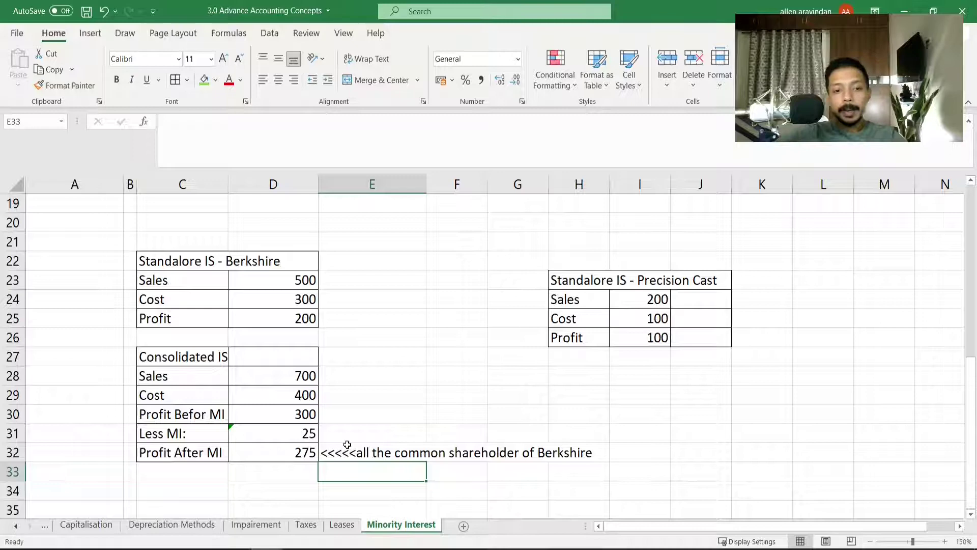
Add an arrow note beside Less MI naming the minority shareholder.
click(312, 433)
click(362, 428)
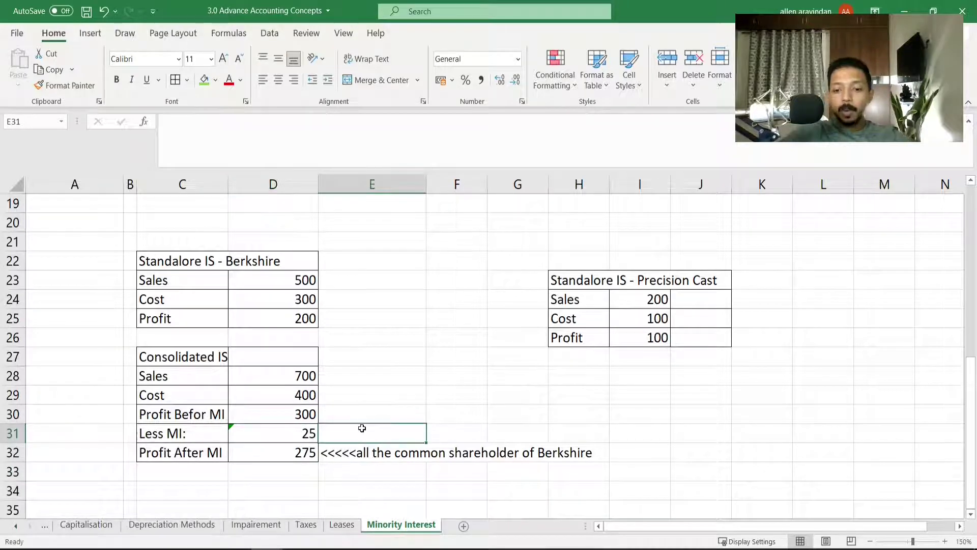
text(<<<<<Mike)
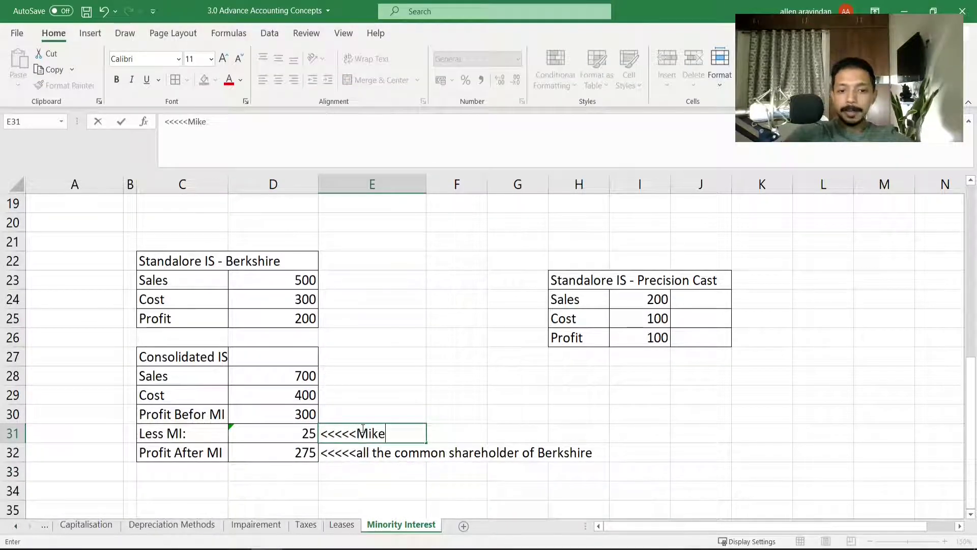
key(Return)
click(397, 419)
click(312, 433)
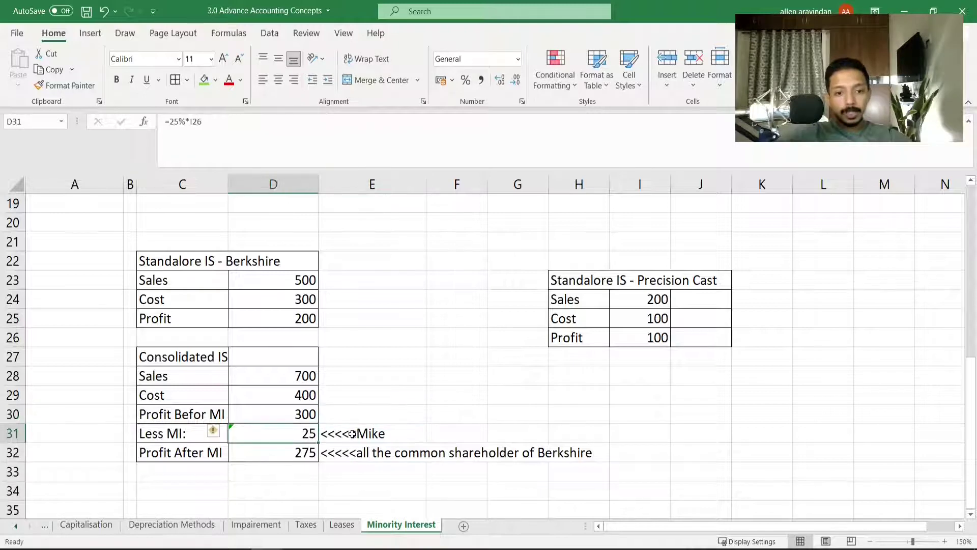
click(352, 434)
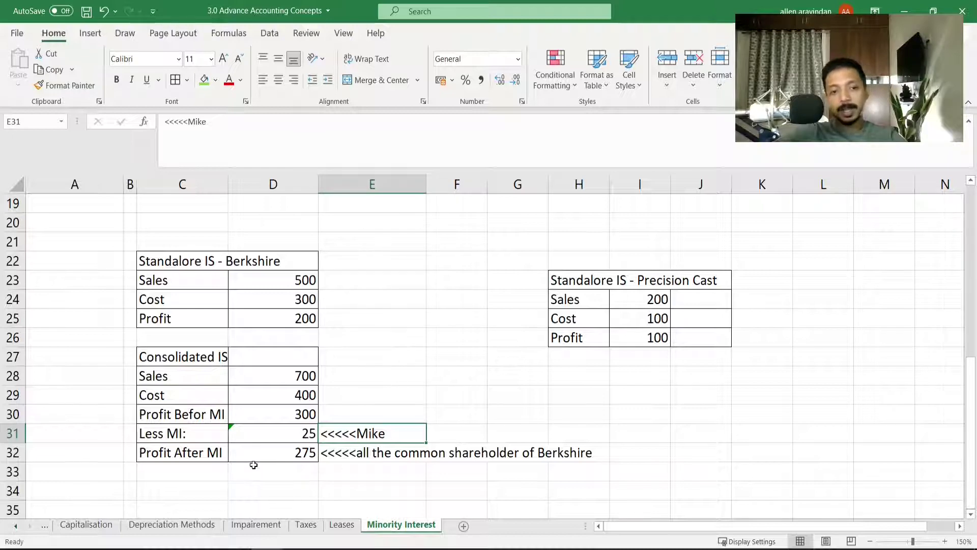
click(273, 452)
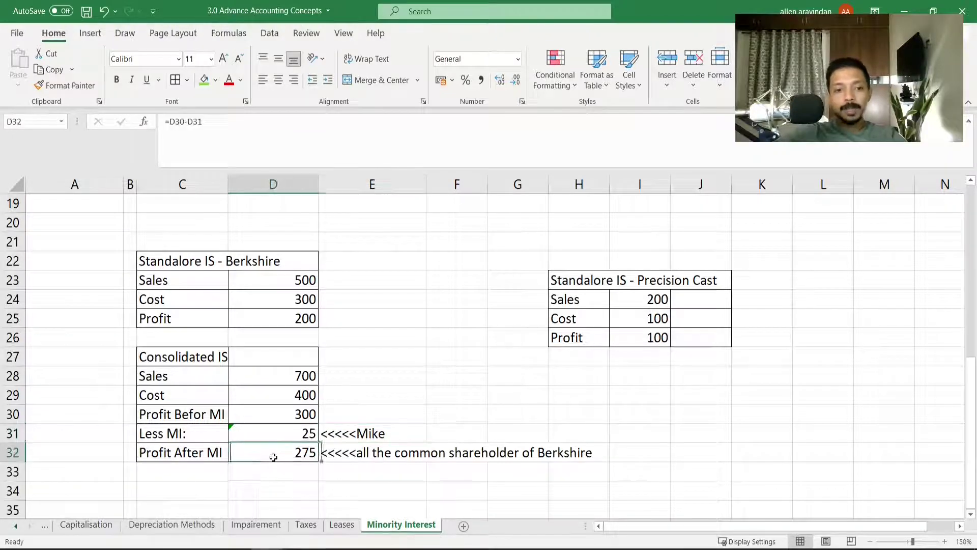
click(368, 466)
Set consolidated Minority Interest to =F10+25, giving 75.
scroll(302, 437, up, 4)
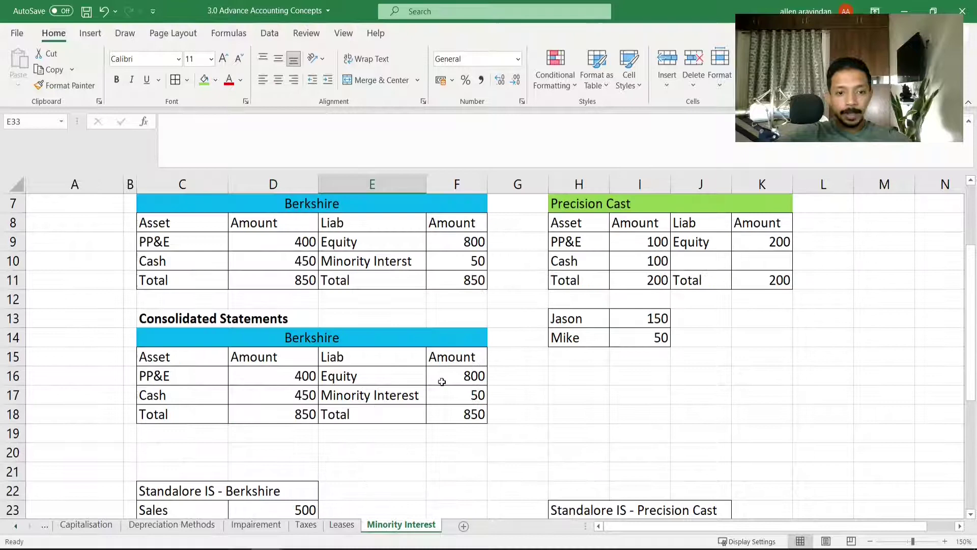
click(461, 393)
text(=F10+2)
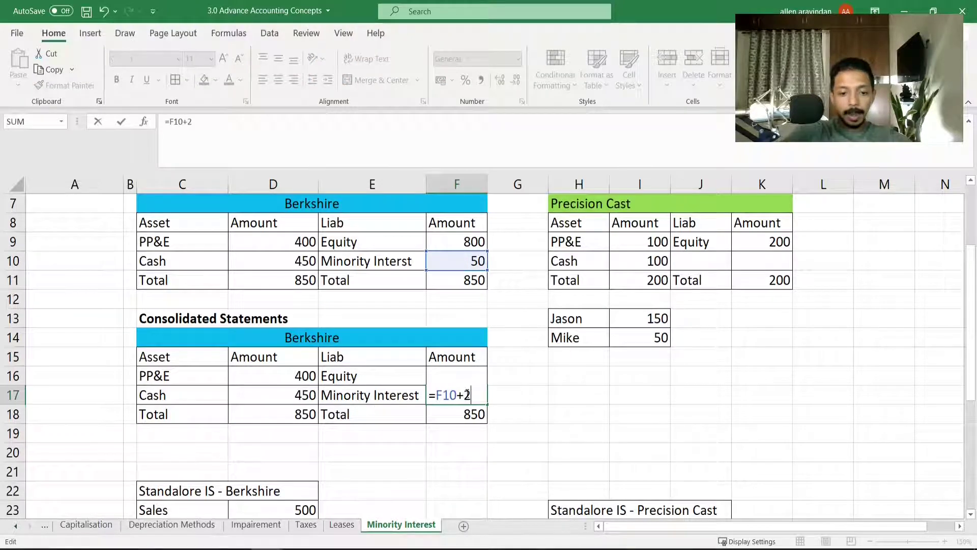
text(5)
key(Return)
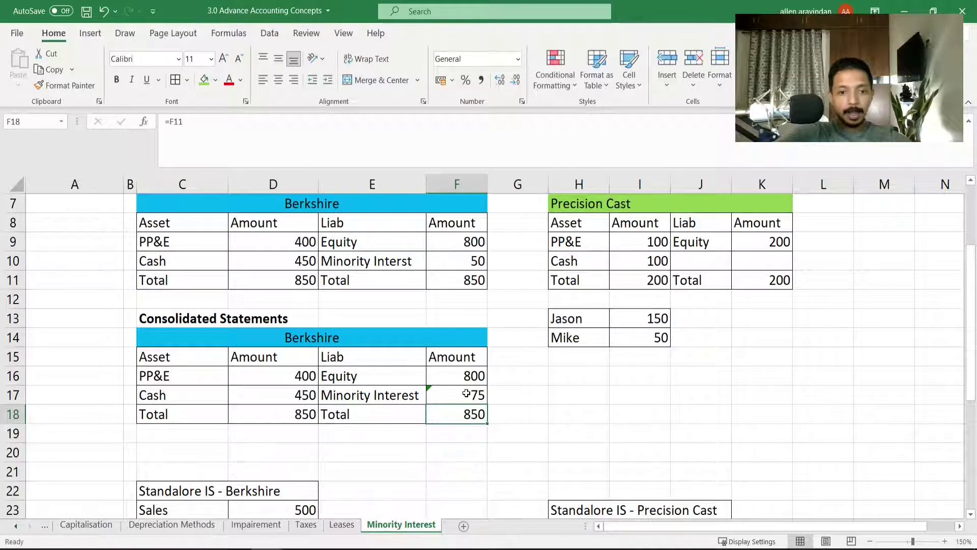
double_click(466, 393)
key(Escape)
Add the retained profit of 275 to consolidated Equity, making it 1075.
key(Up)
key(F2)
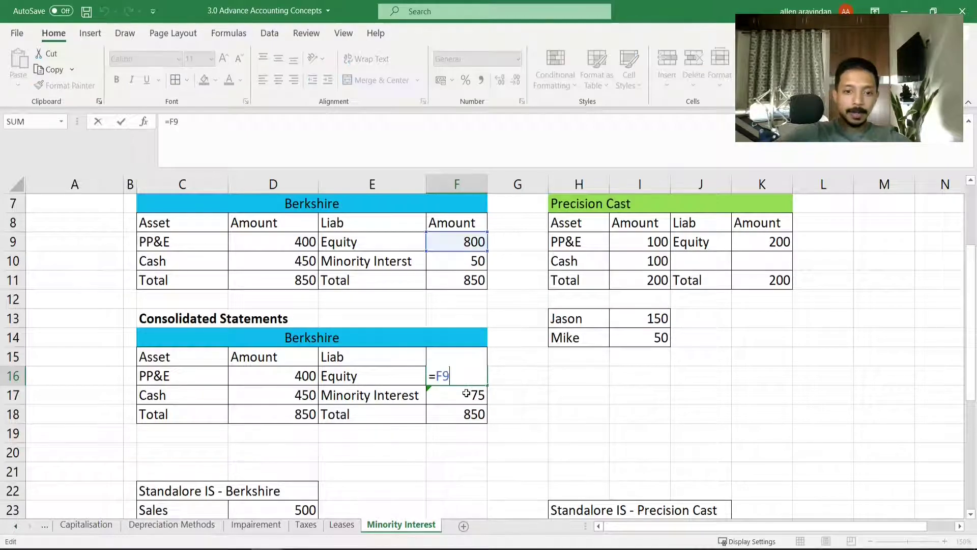
scroll(458, 392, down, 4)
scroll(433, 418, up, 5)
key(Escape)
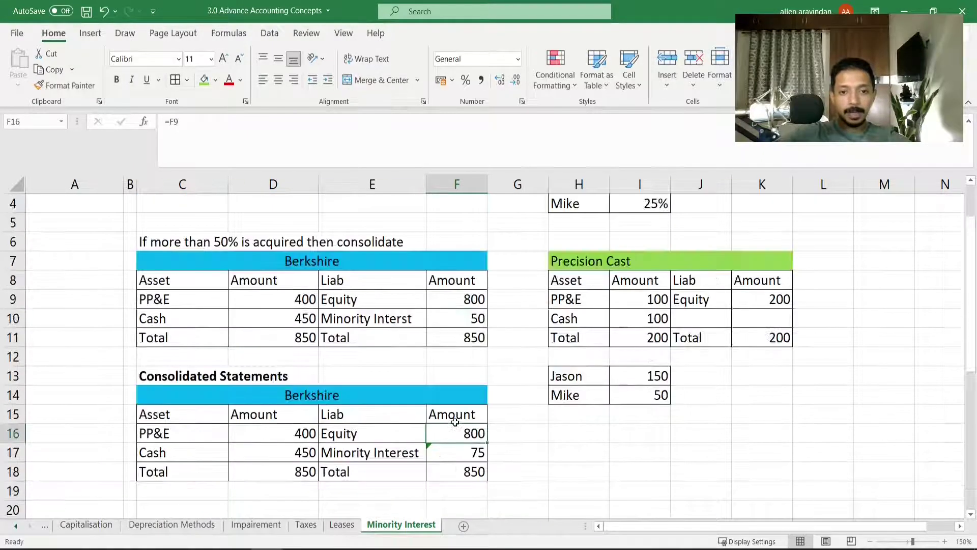
double_click(468, 432)
text(+)
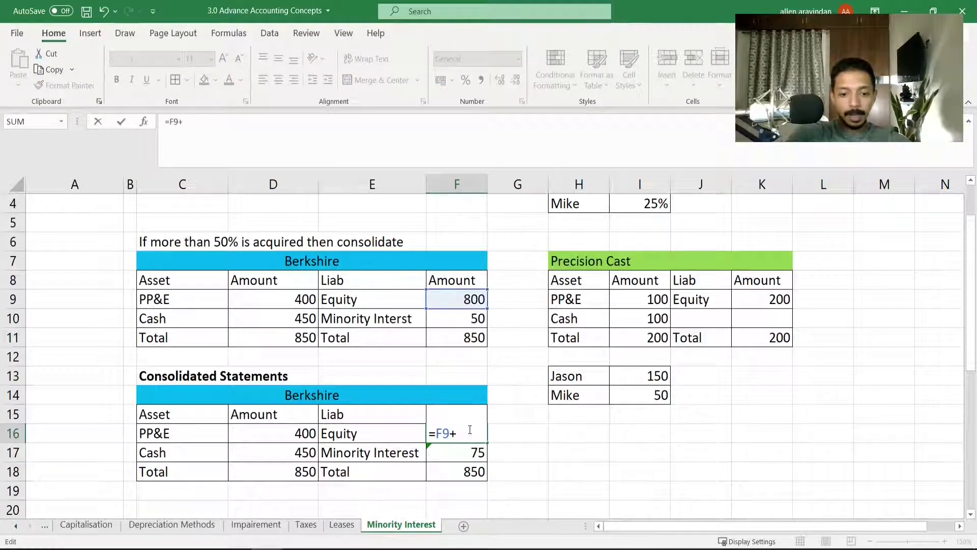
text(275)
key(Return)
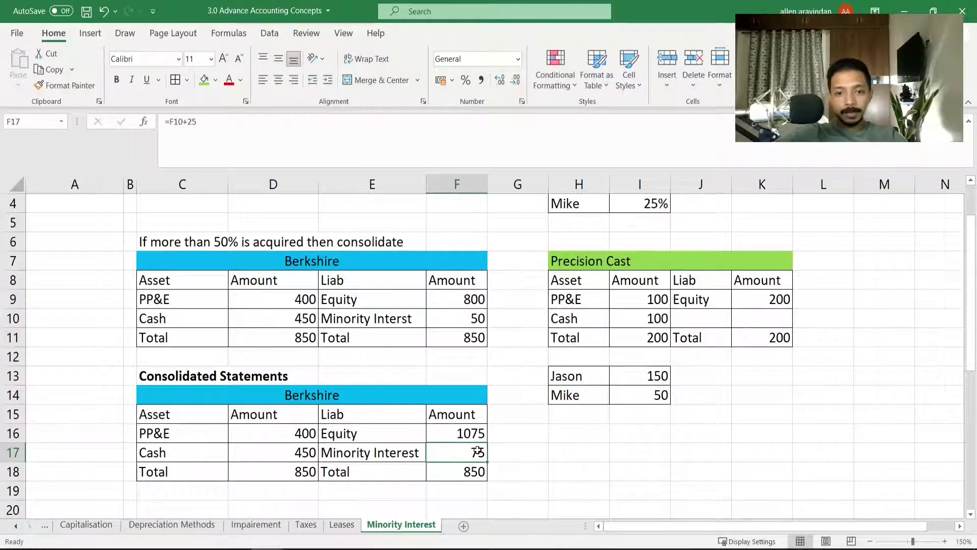
Review the consolidated Equity and Minority Interest formulas and the asset amounts D15:D18.
click(457, 432)
click(444, 454)
click(459, 431)
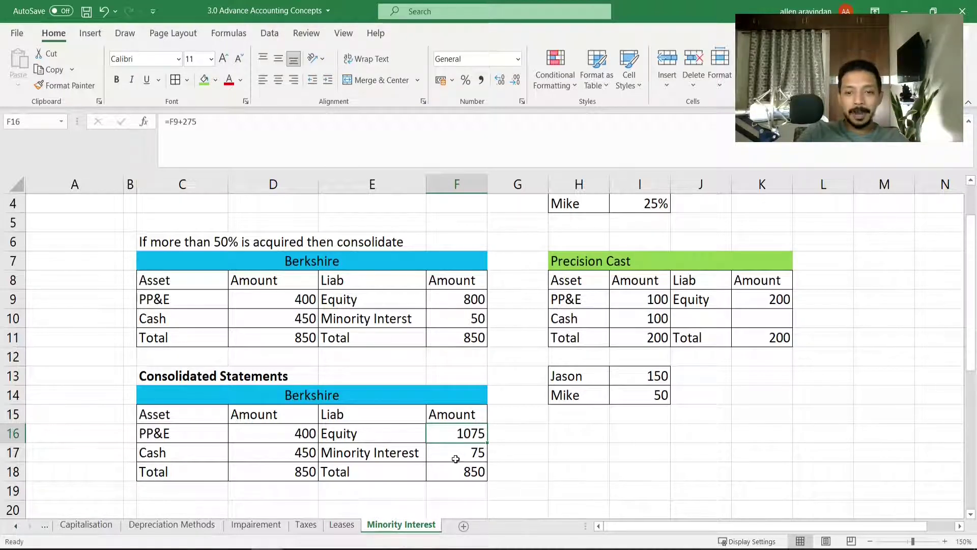
click(461, 458)
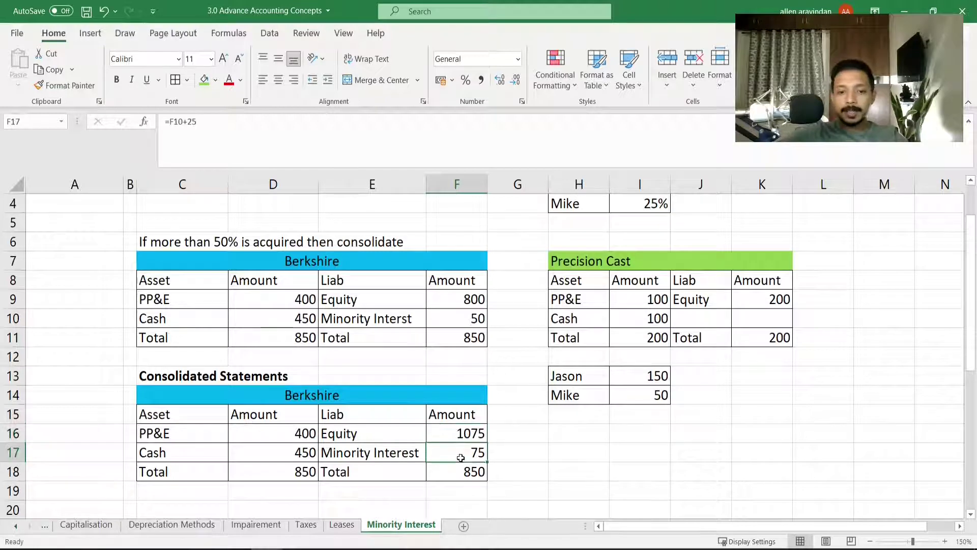
click(358, 460)
click(478, 459)
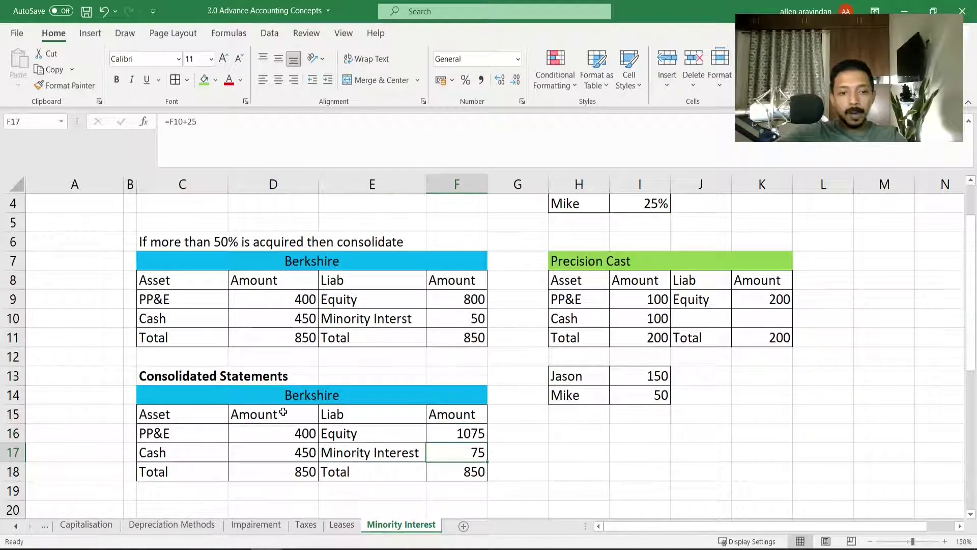
drag(262, 418, 269, 461)
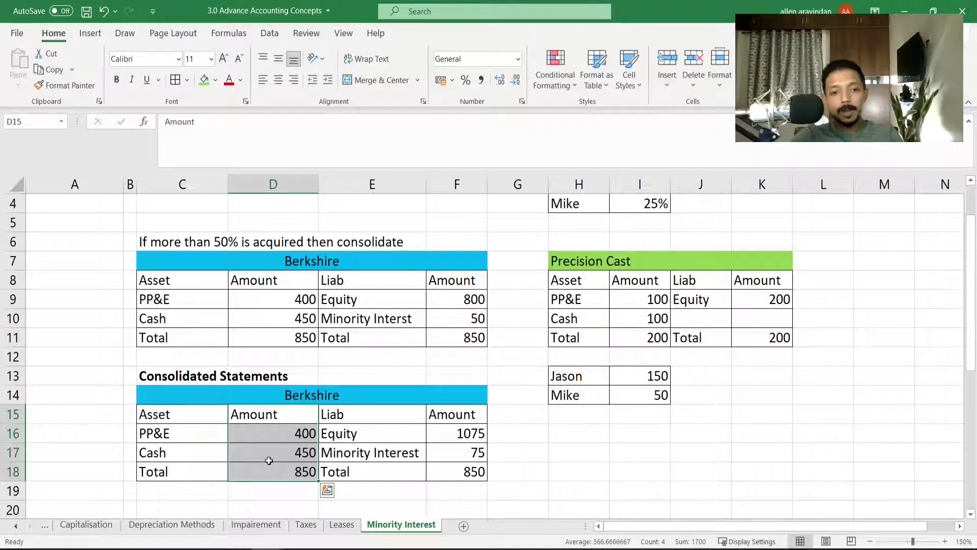
Review the consolidated PP&E and cash cells and the Profit Before and After MI figures.
key(Down)
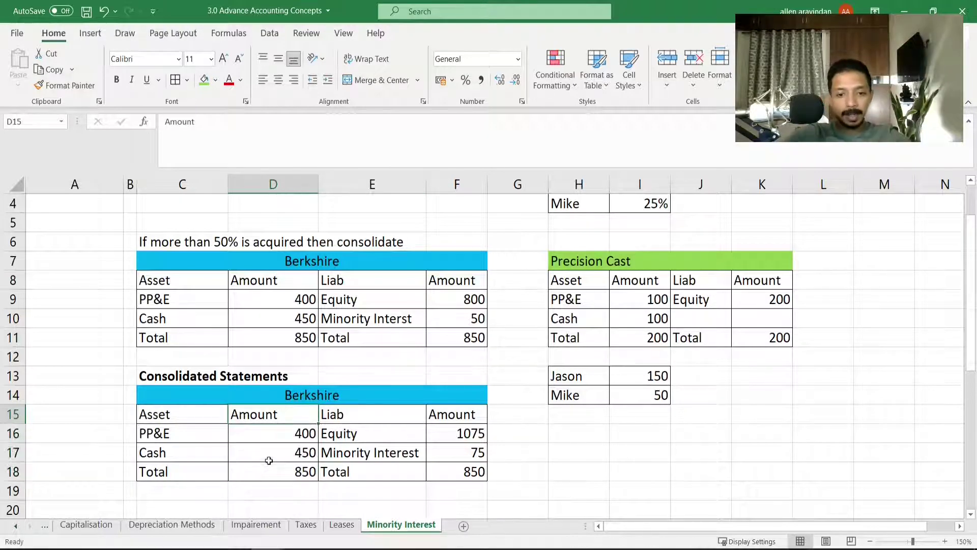
key(Down)
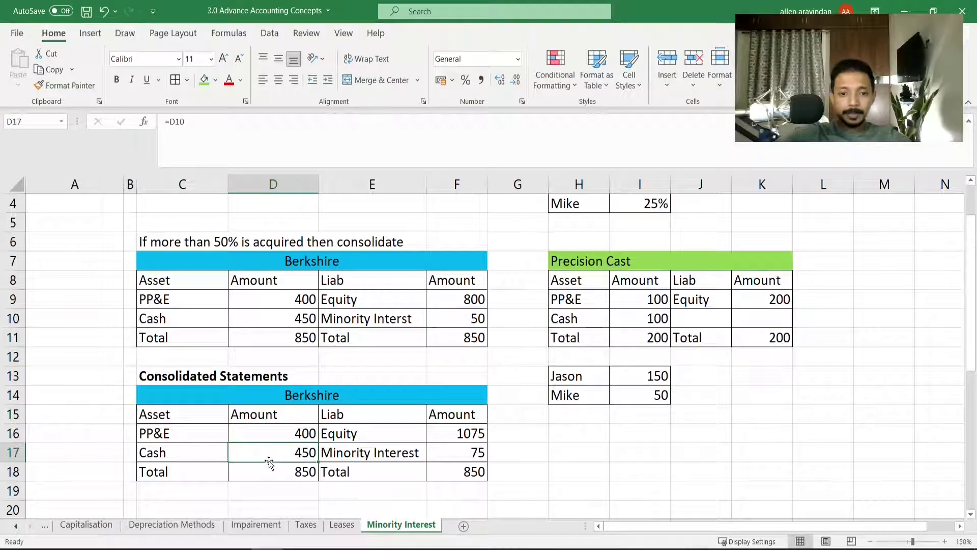
scroll(269, 463, down, 5)
click(300, 451)
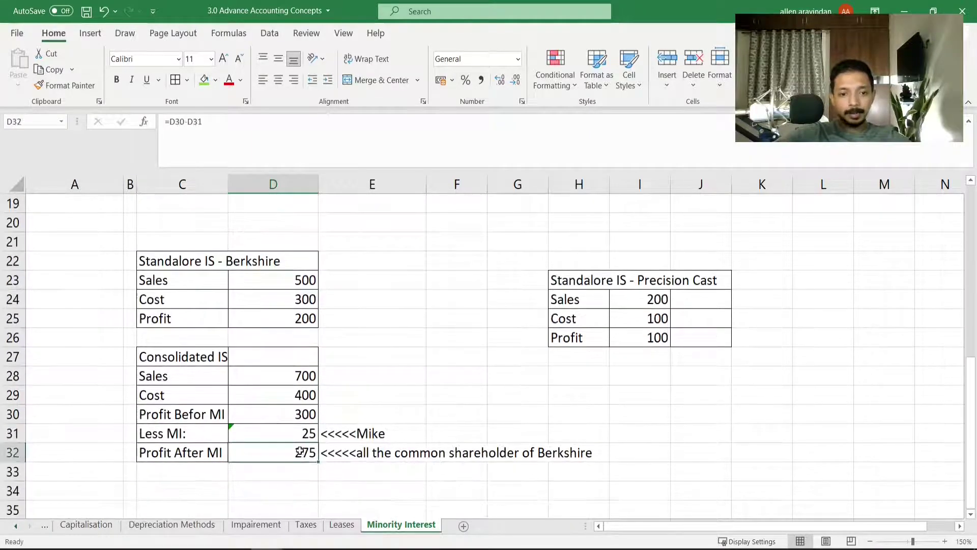
click(300, 421)
scroll(300, 415, up, 6)
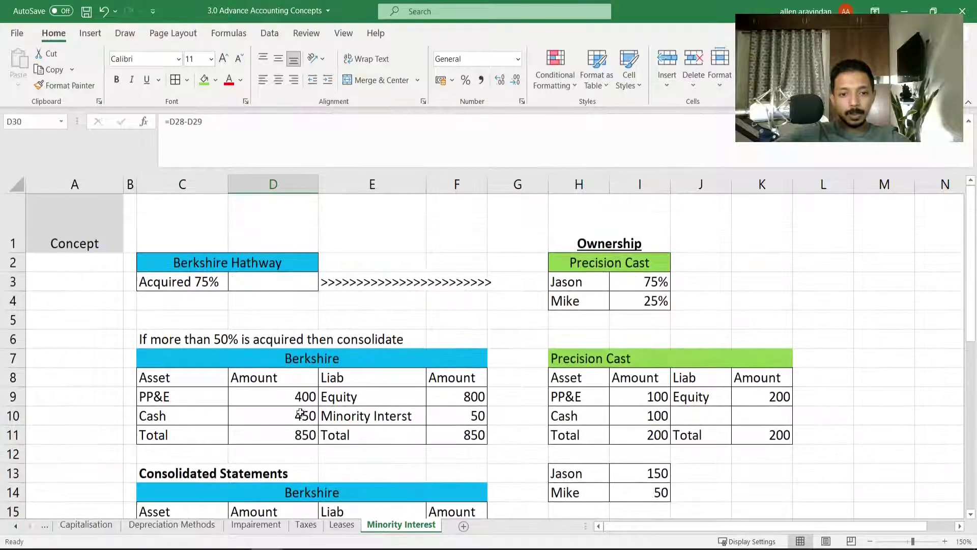
click(297, 403)
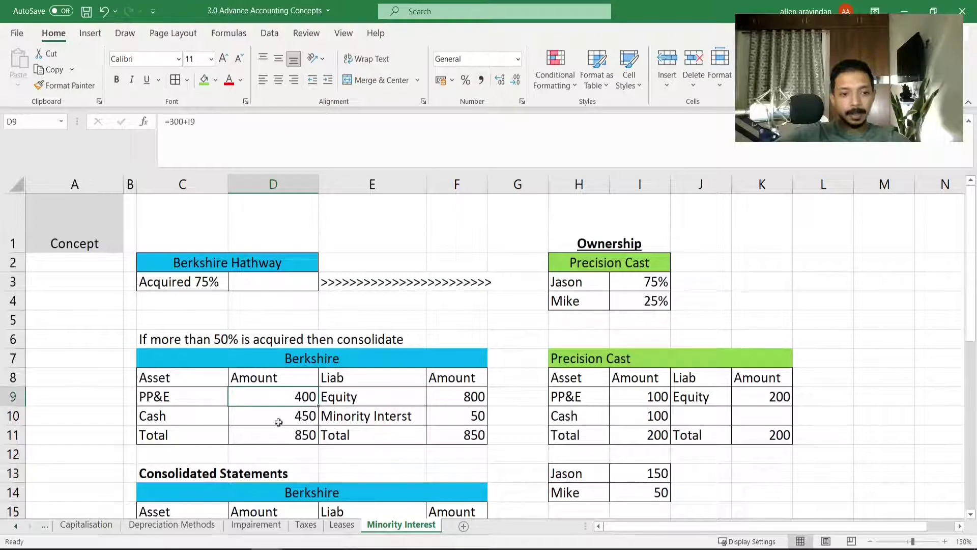
Append +300 to Berkshire's cash formula in D10 so cash reads 750.
double_click(304, 412)
text(+30)
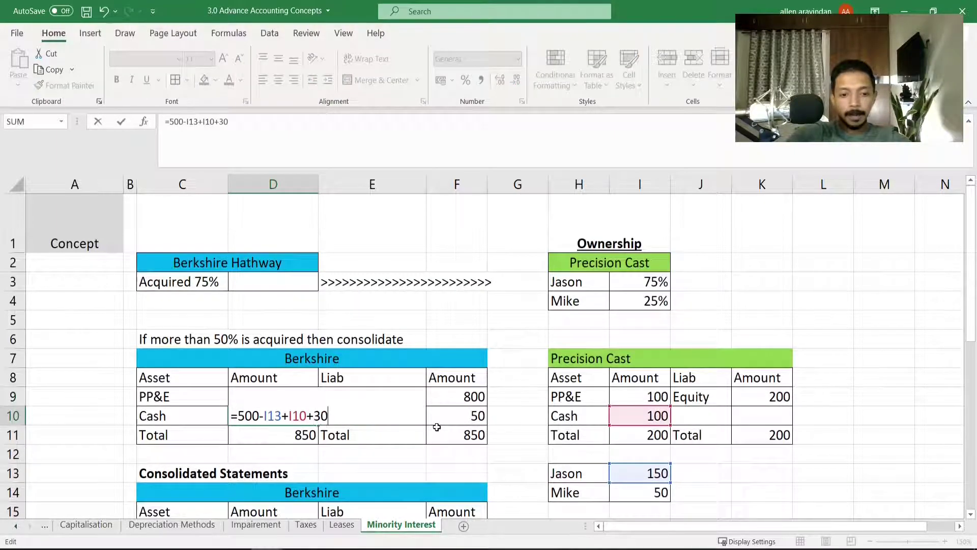
key(Return)
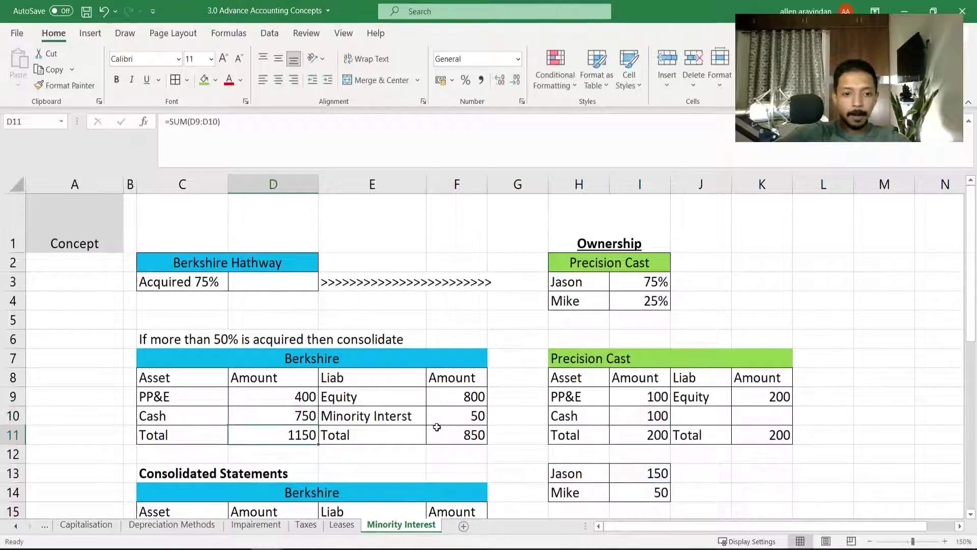
Check the linked consolidated PP&E, Equity, Minority Interest and liabilities total cells.
click(464, 439)
scroll(412, 438, down, 2)
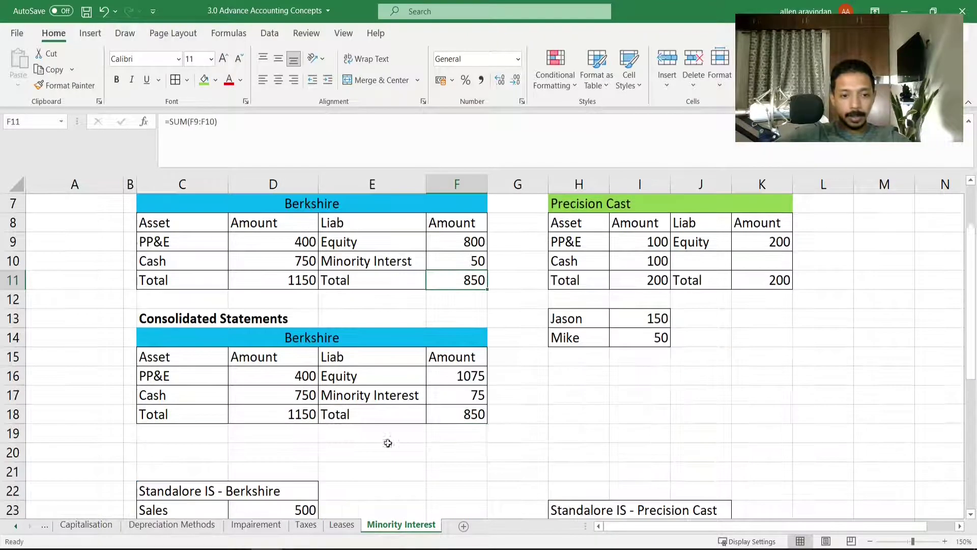
click(290, 405)
key(Up)
key(Up)
click(294, 372)
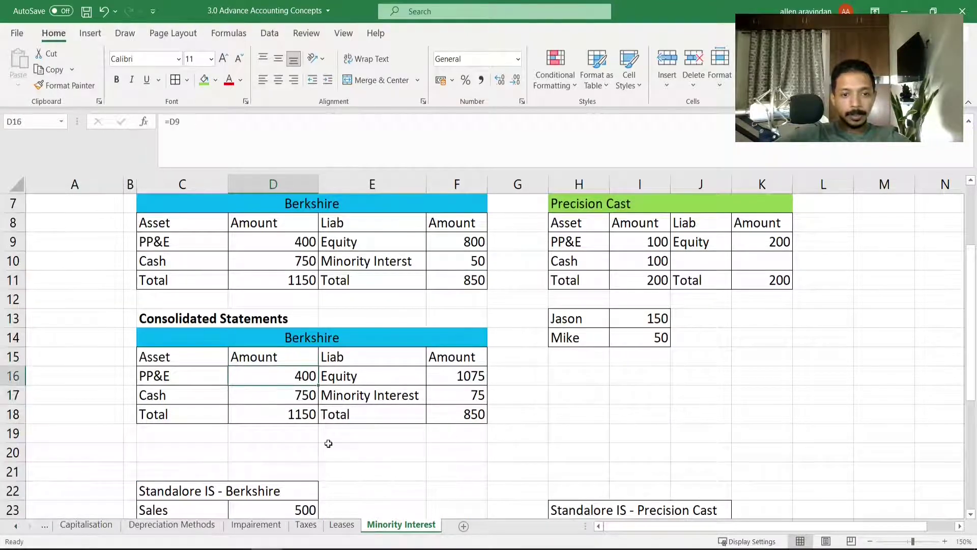
double_click(457, 381)
key(Escape)
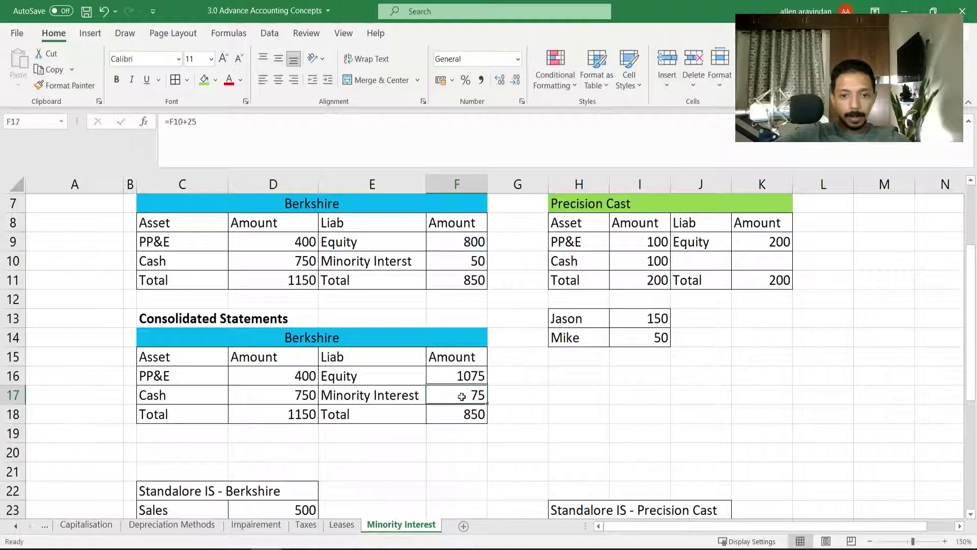
double_click(443, 395)
double_click(476, 416)
Make the consolidated liabilities total F18 =SUM(F16:F17), adding Equity and Minority Interest.
key(Escape)
text(=sum()
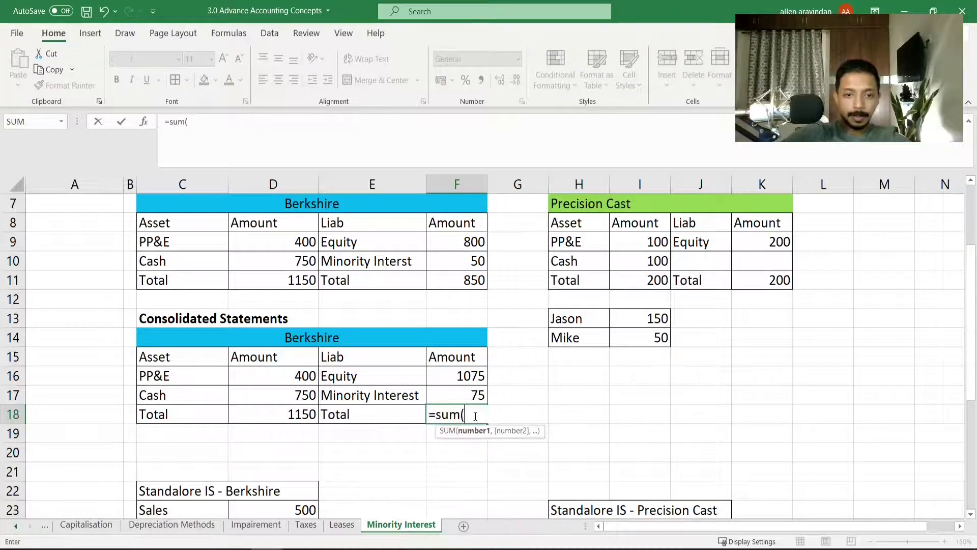
drag(458, 377, 458, 395)
key(ctrl+Return)
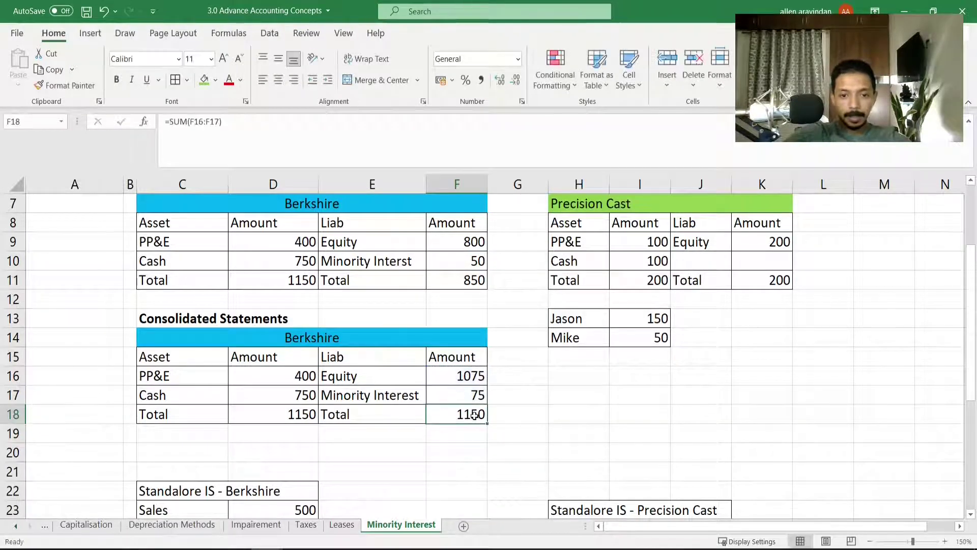
Inspect the consolidated PP&E and cash formulas without changing them.
key(Right)
key(Left)
key(Left)
key(Left)
key(Up)
key(Up)
key(F2)
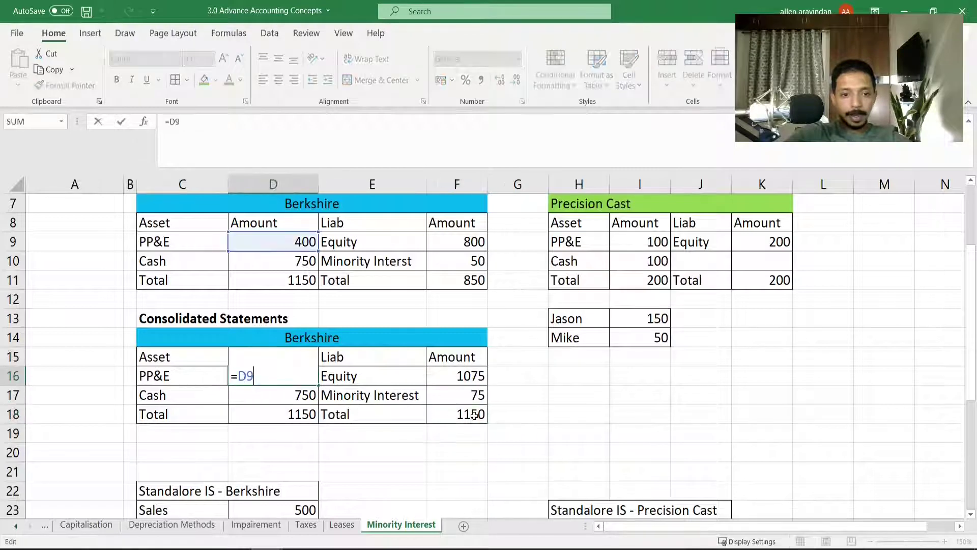
key(Escape)
key(Down)
key(F2)
key(Escape)
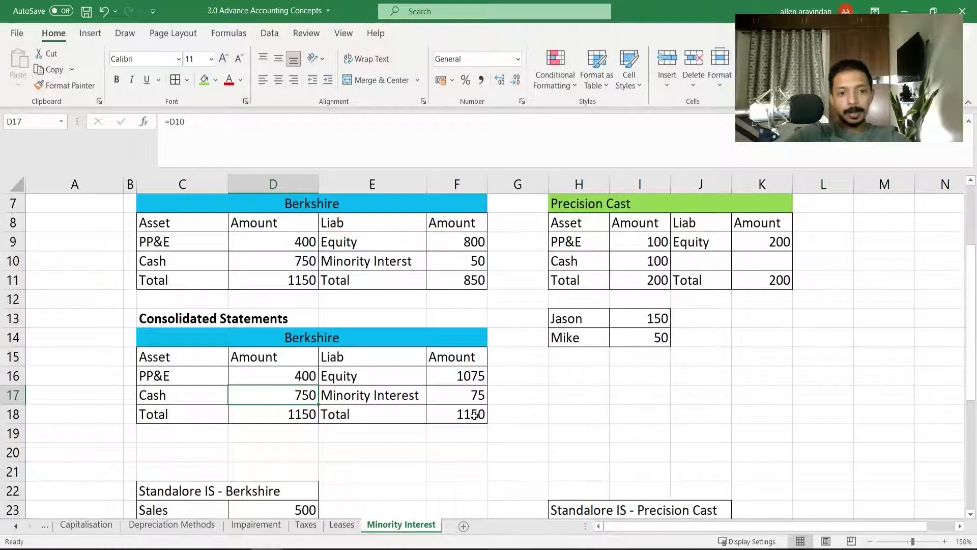
Remove the +300 from Berkshire's cash formula in D10, restoring it to 450.
key(Up)
key(F2)
key(Escape)
key(Up)
key(Up)
key(Up)
key(Up)
key(Up)
key(Up)
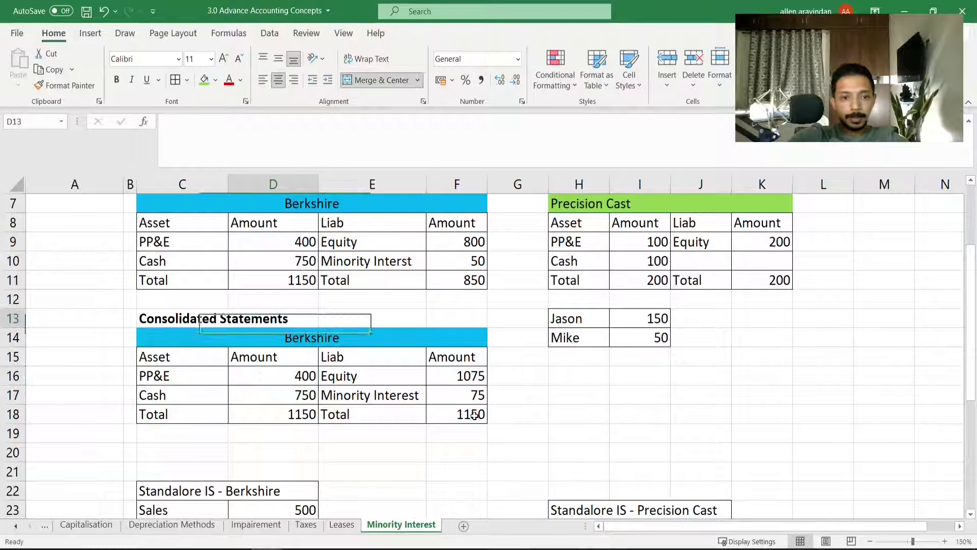
key(Up)
key(F2)
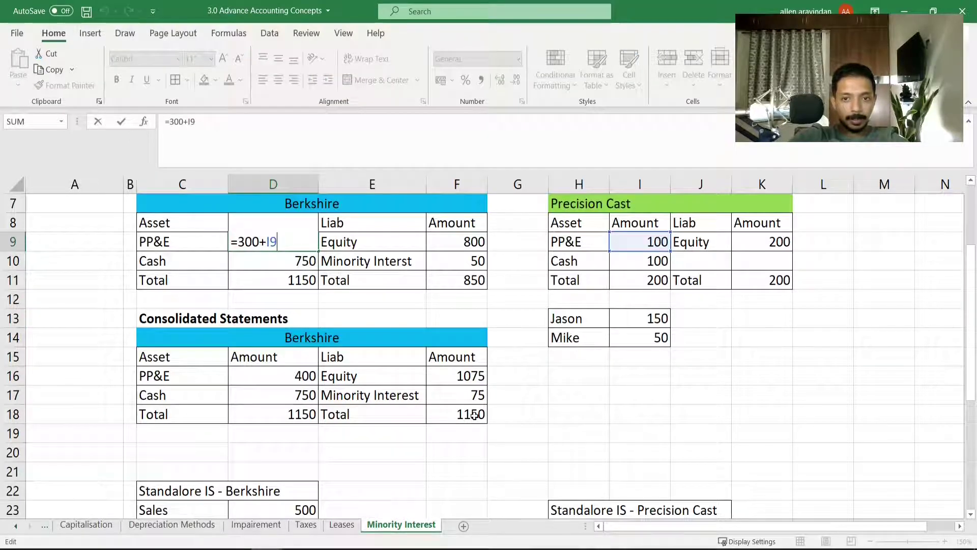
key(Escape)
key(Down)
key(F2)
key(BackSpace)
key(BackSpace)
key(BackSpace)
key(BackSpace)
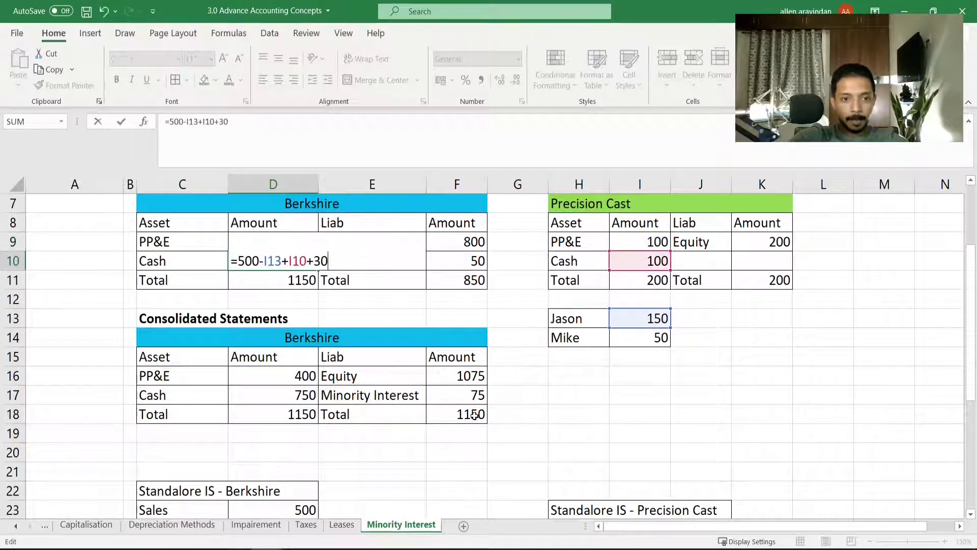
key(Return)
Set consolidated cash D17 to =D10+300 (750) and total assets D18 to =SUM(D16:D17) (1150).
key(Down)
key(Down)
key(Down)
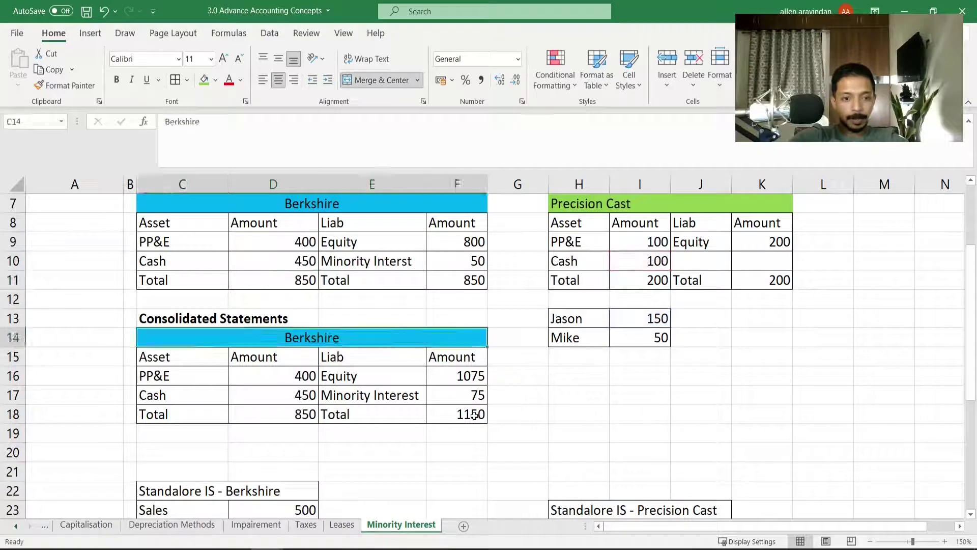
key(Down)
key(Down)
key(Down)
text(=D10+300)
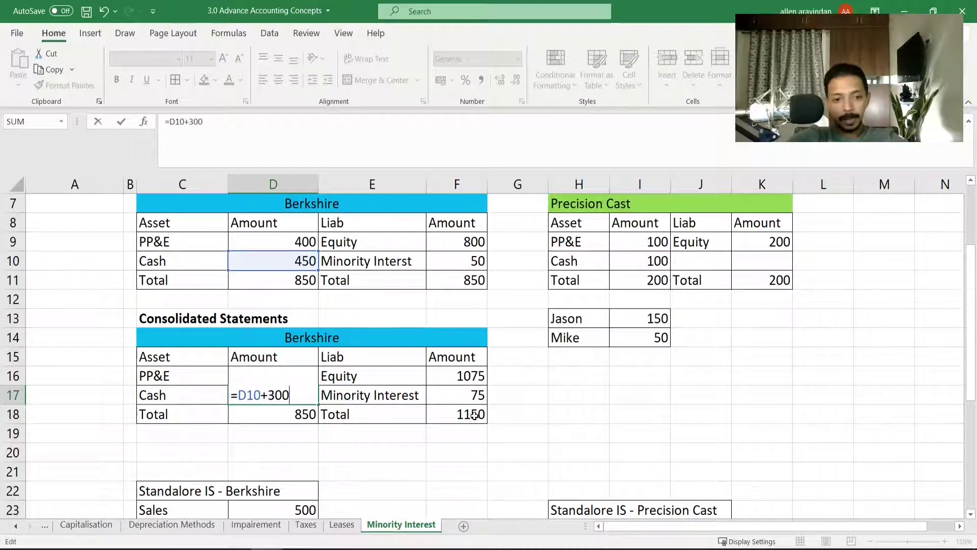
key(Return)
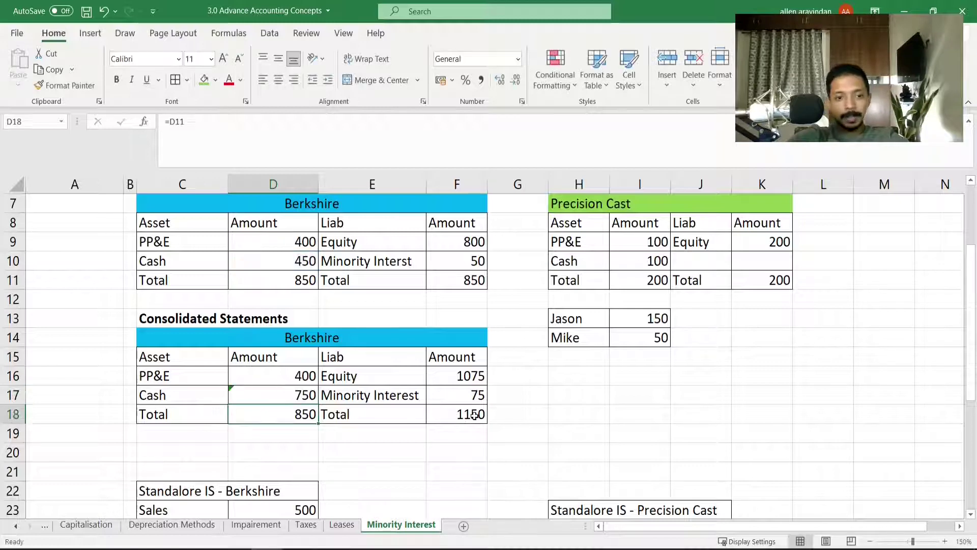
text(=s)
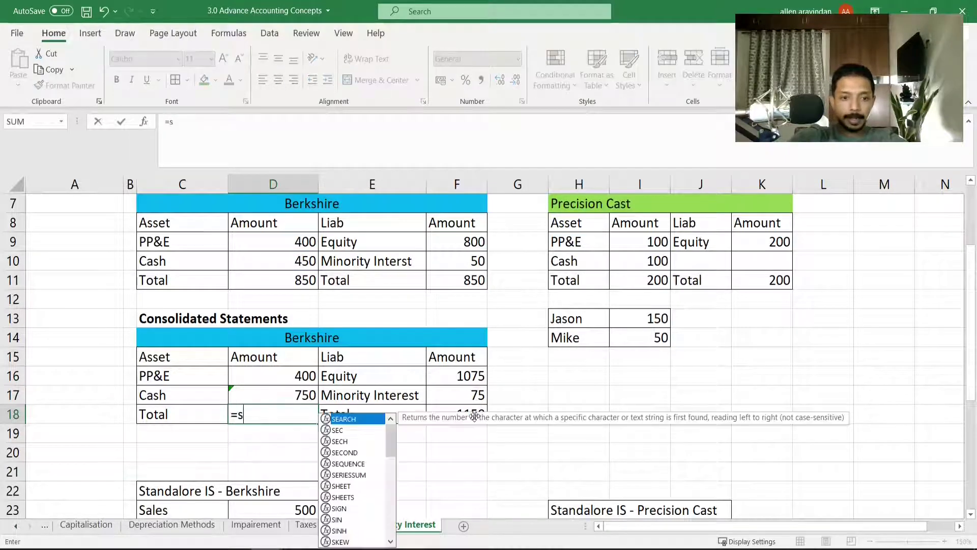
text(um(D16:D17)
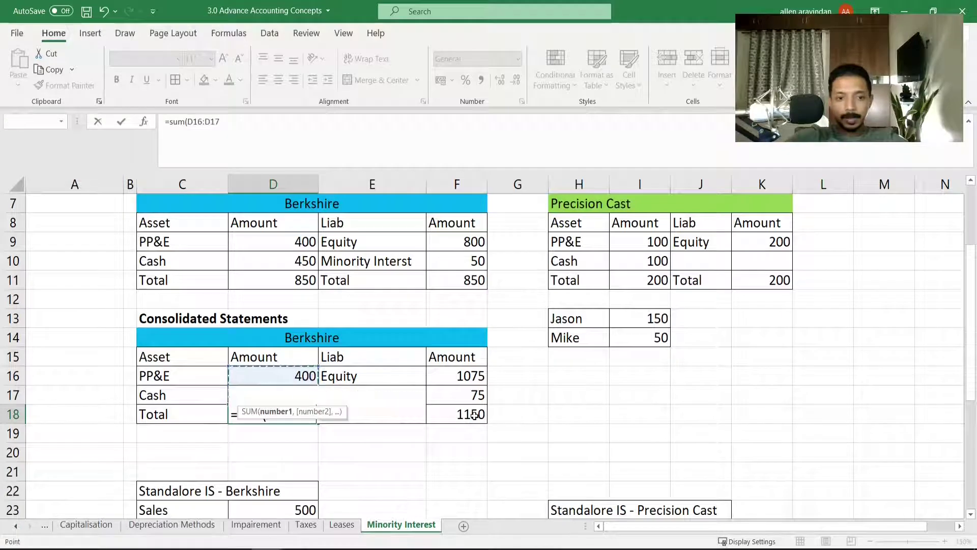
key(ctrl+Return)
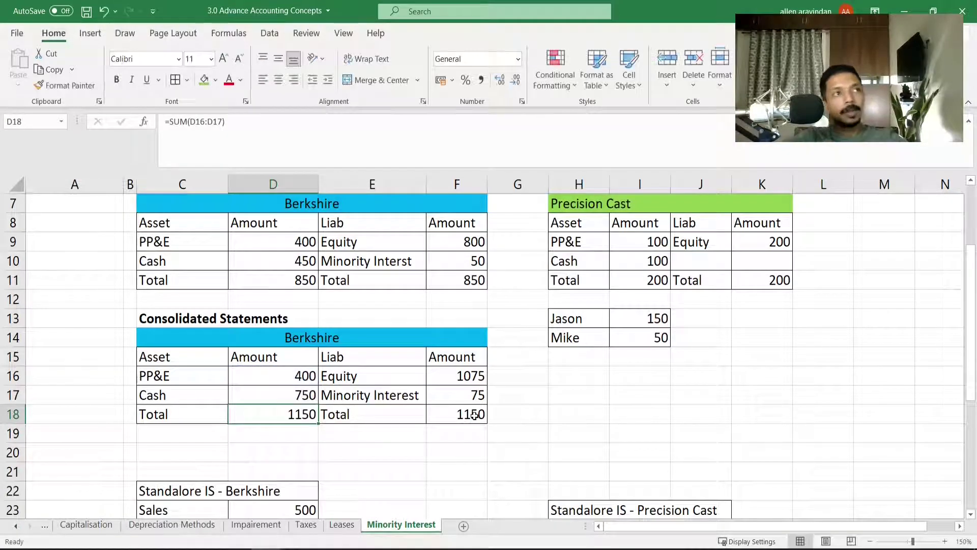